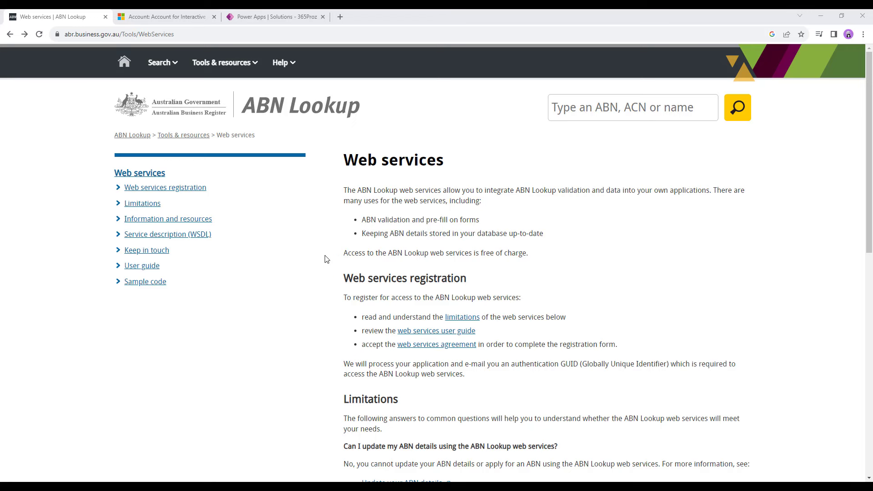
drag(397, 330, 475, 332)
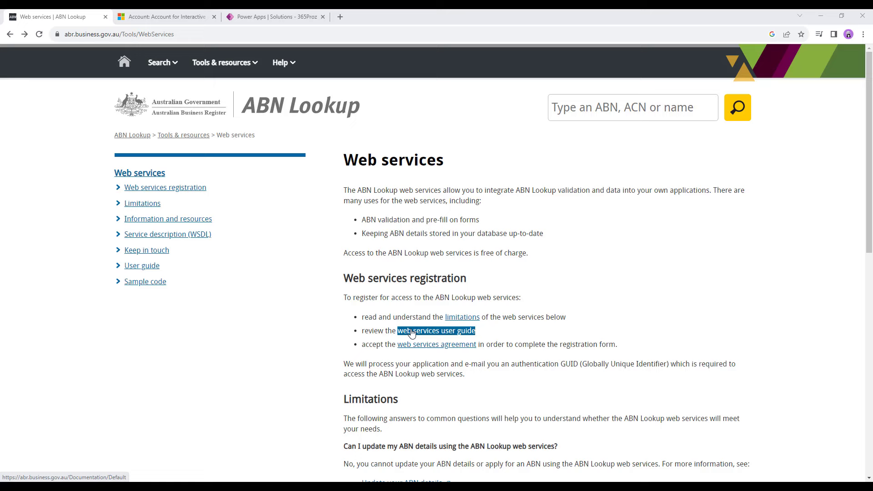
click(638, 226)
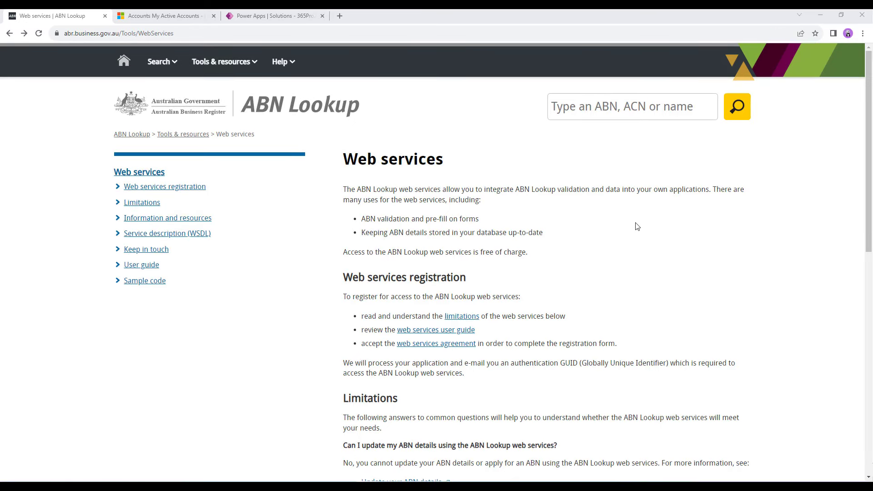
scroll(637, 226, down, 10)
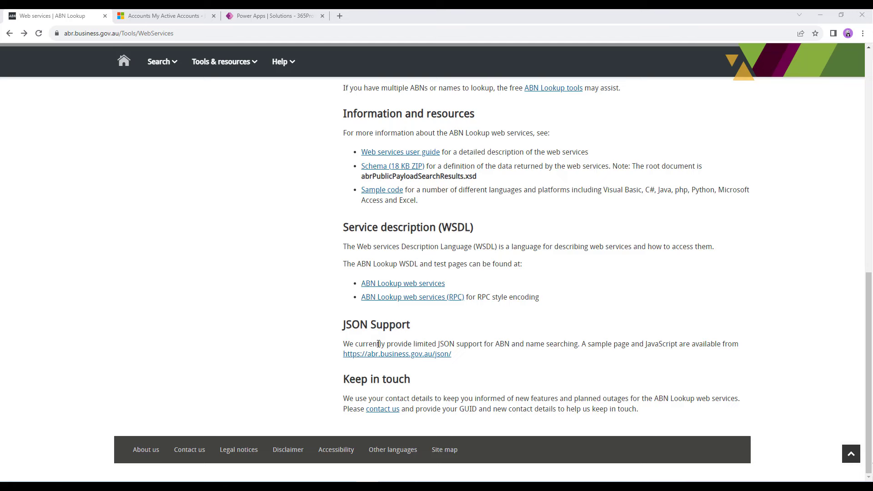
double_click(388, 359)
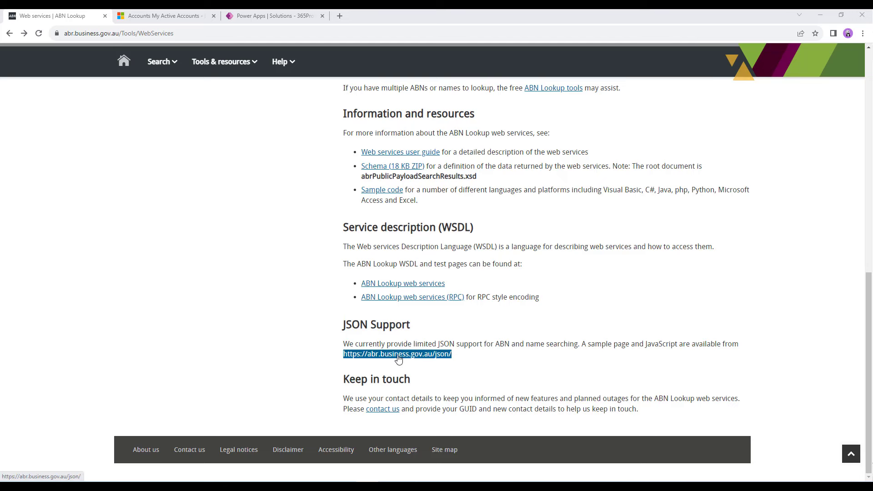
click(398, 359)
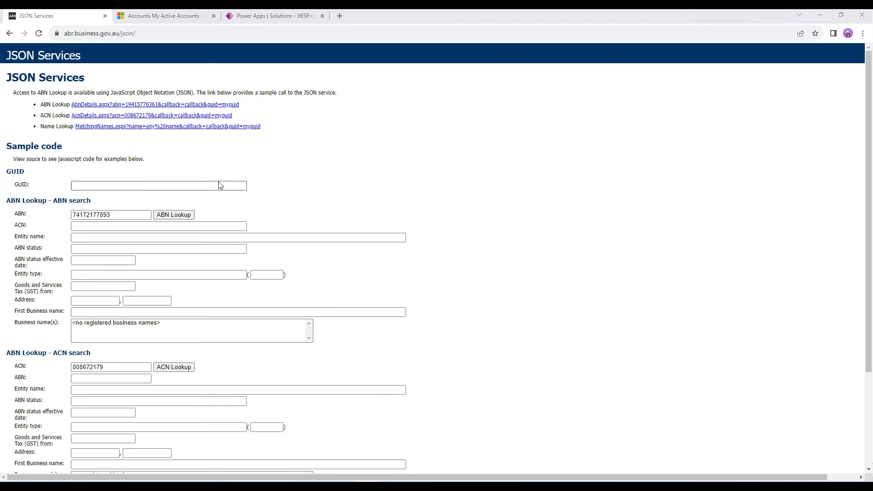
Paste the authentication GUID and look up the sample ABN, returning THE TRUSTEE FOR PSS FUND as Active.
click(220, 186)
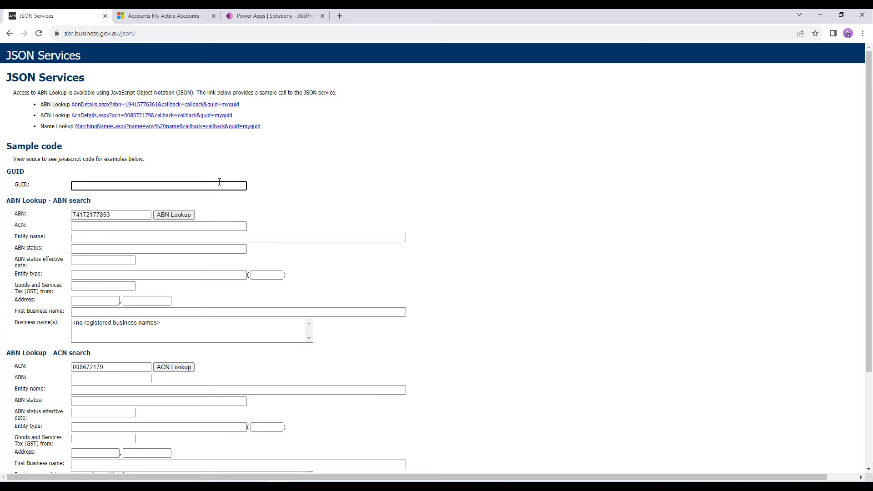
key(ctrl+v)
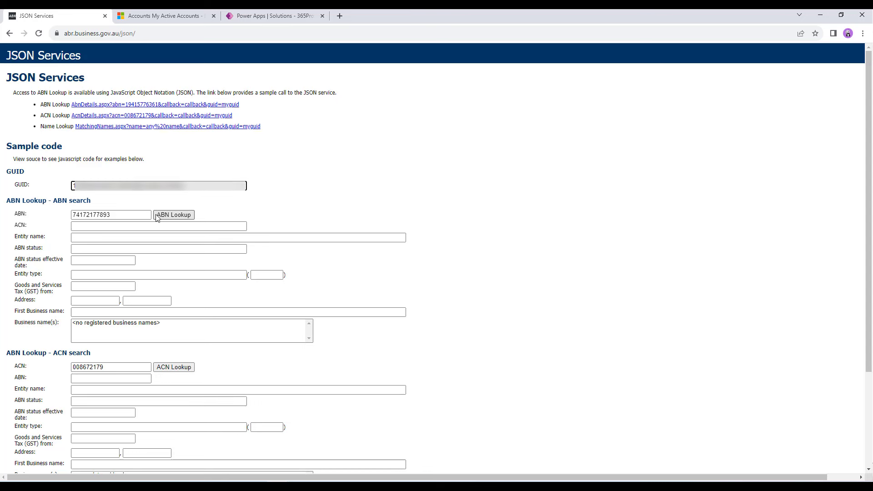
click(180, 216)
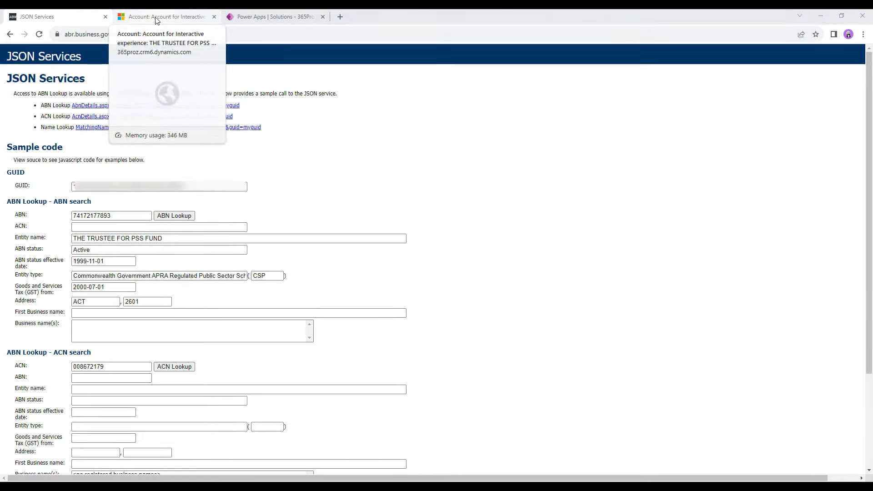
Show the Dynamics 365 account THE TRUSTEE FOR PSS FUND with its blank ABN Details fields.
click(155, 20)
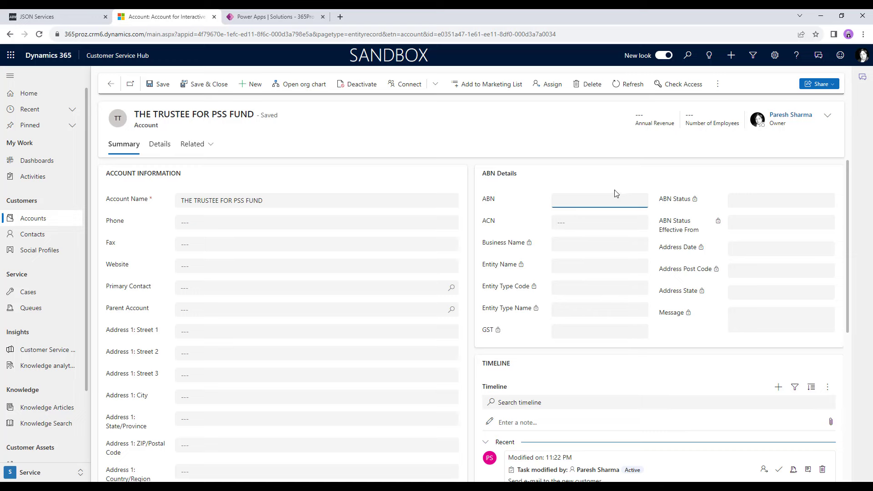
In Power Apps, check the Account table's ABN columns and list the 365Proz solution's cloud flows.
click(265, 15)
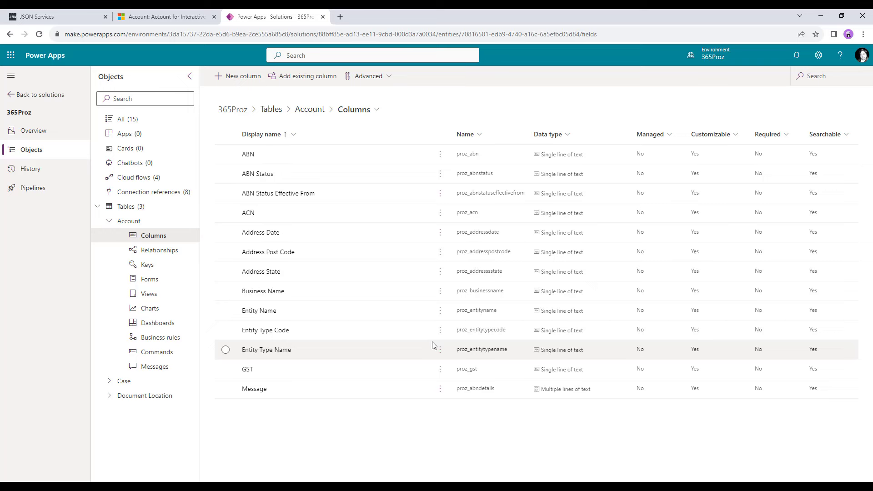
click(182, 177)
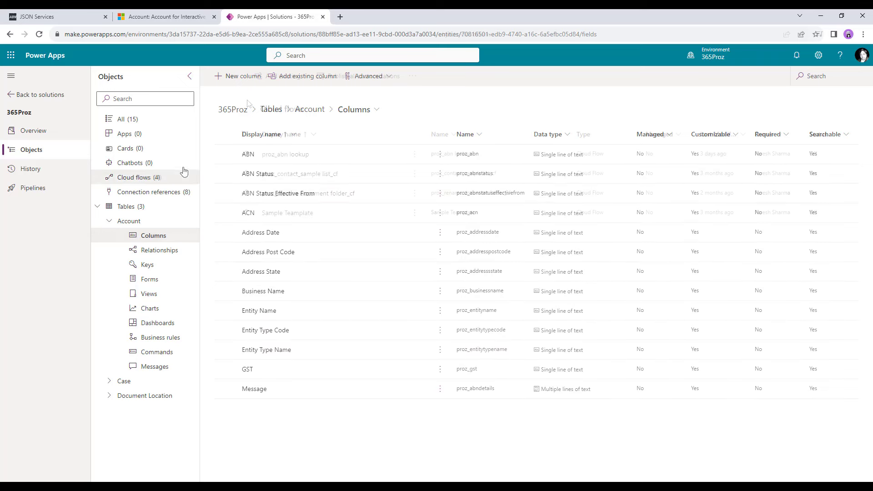
Start automated cloud flow proz_abnlookup_cf with the 'When a row is added, modified or deleted' trigger.
click(245, 76)
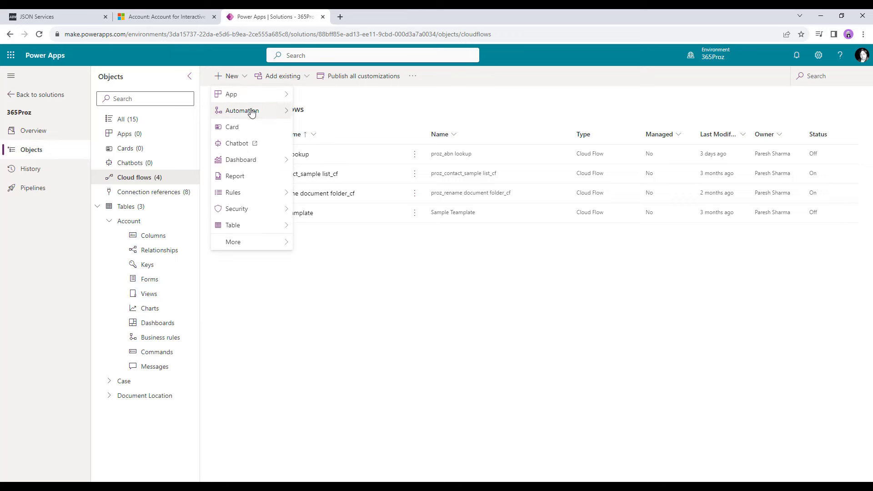
mouse_move(252, 113)
click(395, 110)
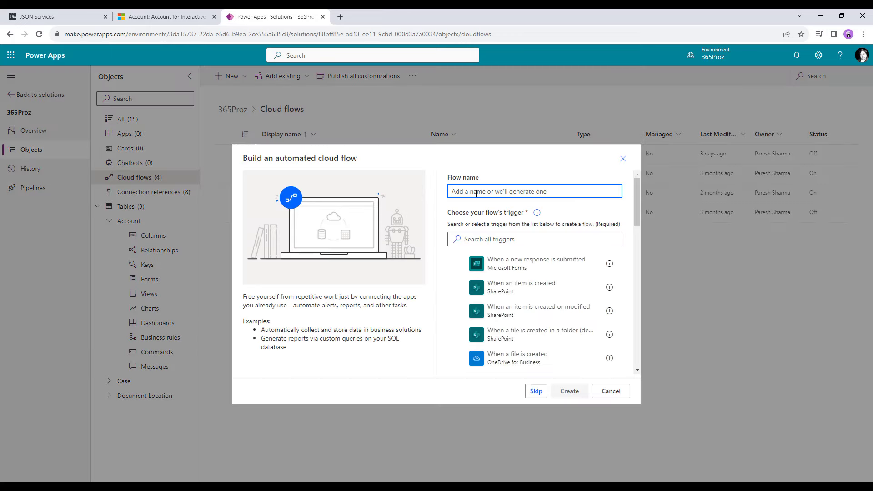
text(proz_abnlookup_cf)
click(485, 239)
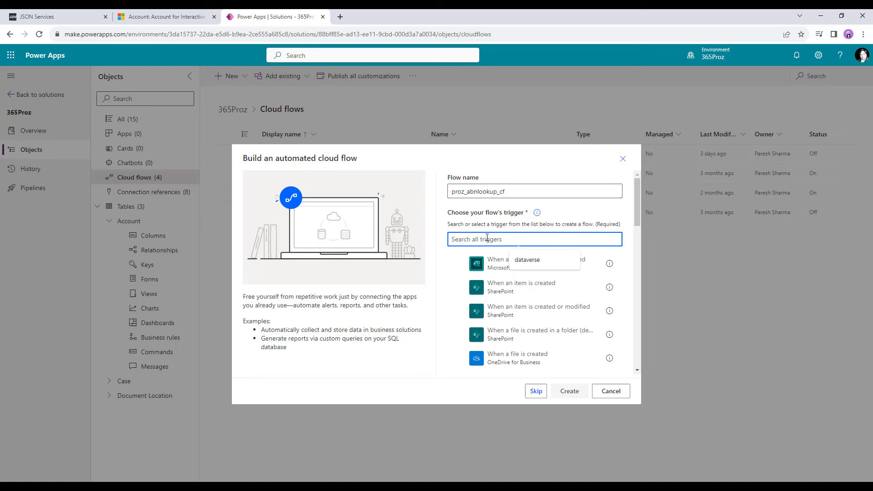
text(d)
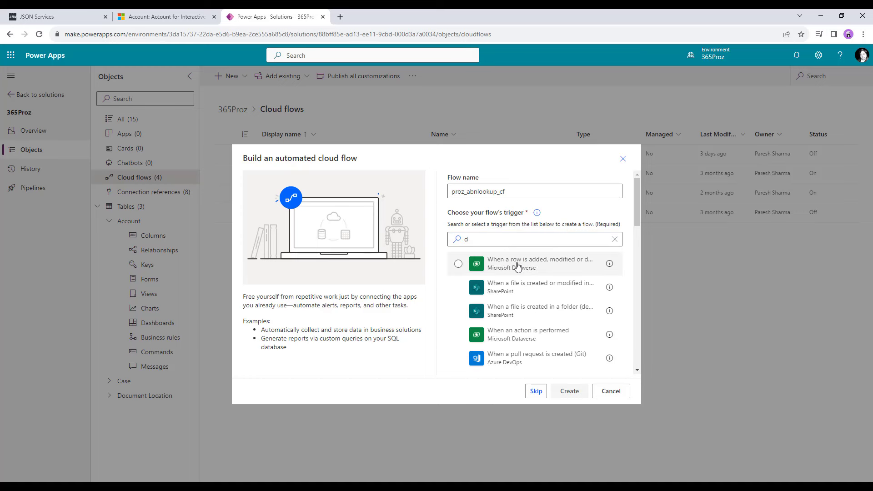
click(549, 265)
Create the flow and set the trigger to Added or Modified on Accounts at Organization scope.
click(578, 389)
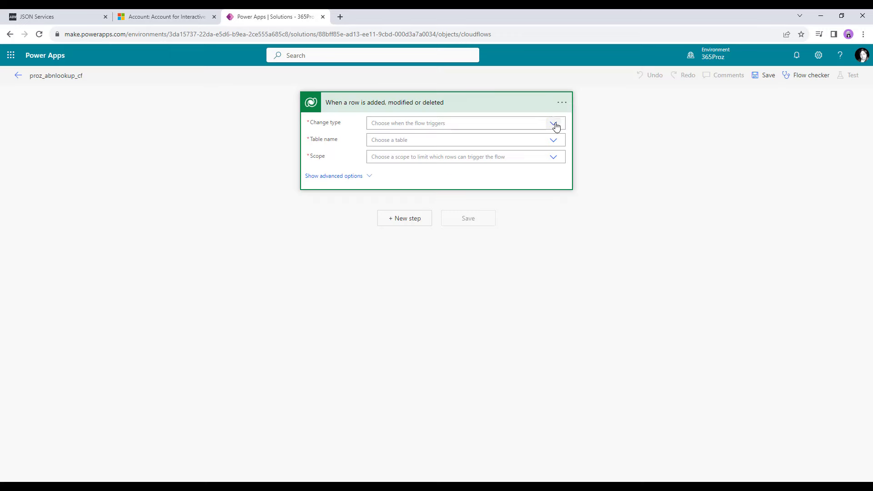
click(556, 124)
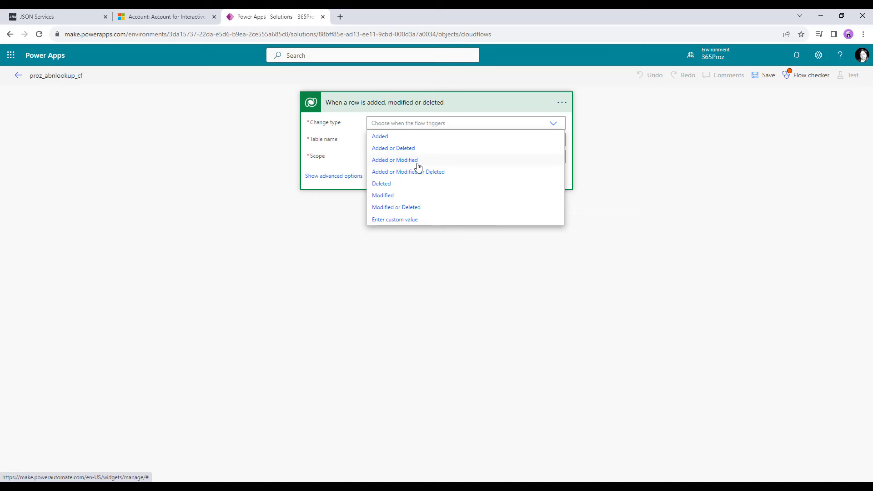
click(424, 162)
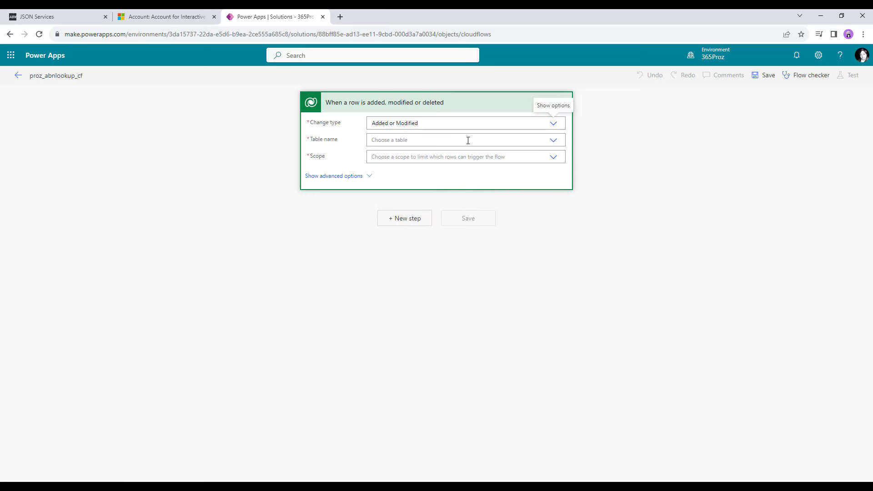
click(468, 140)
text(acc)
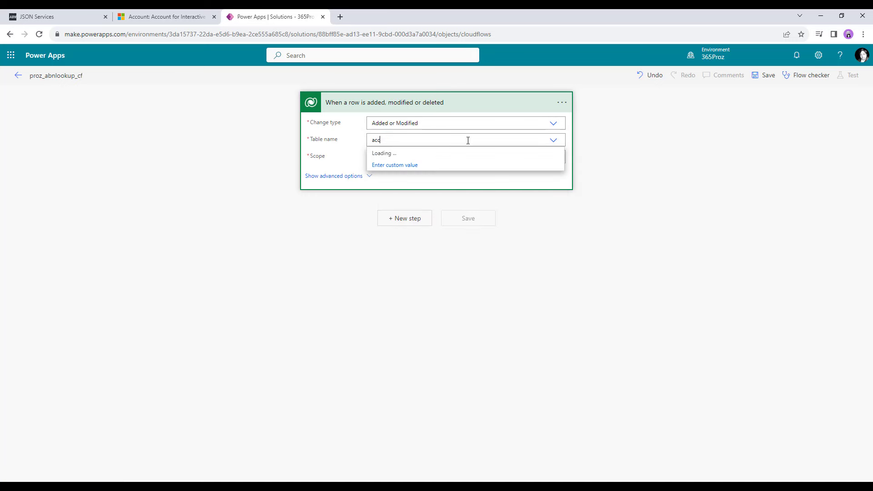
click(436, 190)
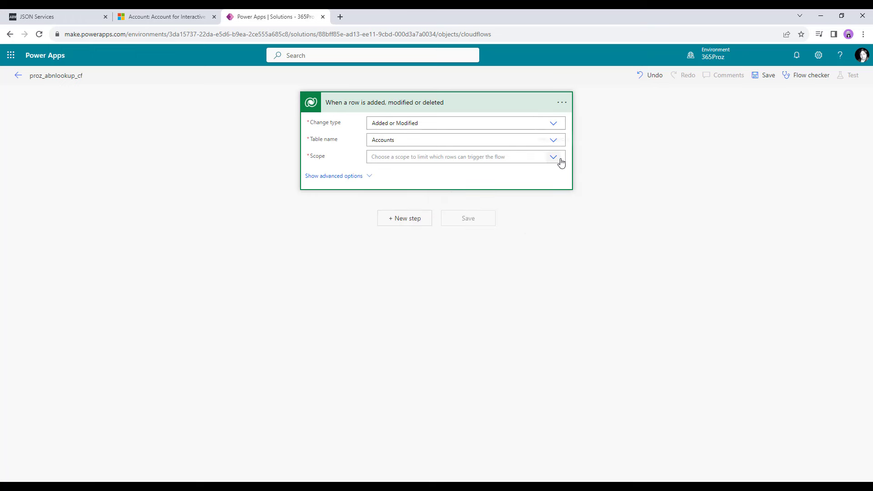
click(548, 163)
click(507, 182)
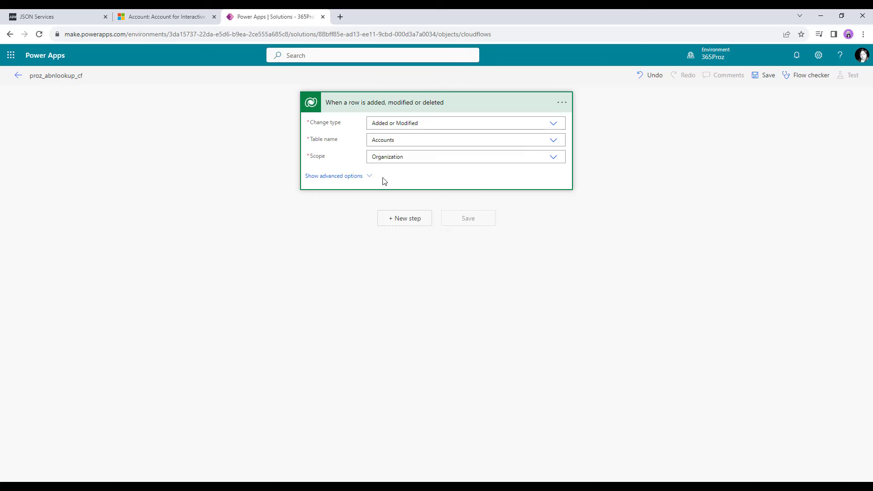
Restrict the trigger's Select columns to proz_abn in its advanced options.
click(365, 180)
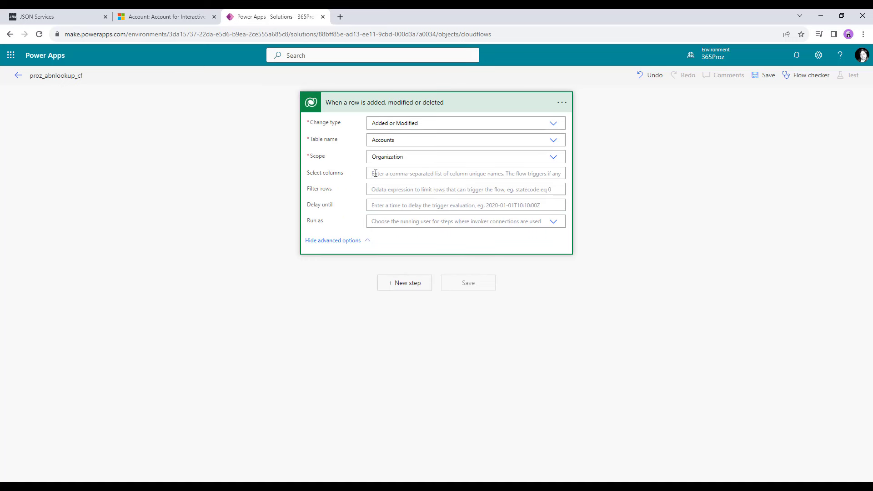
click(380, 173)
text(proz_abn)
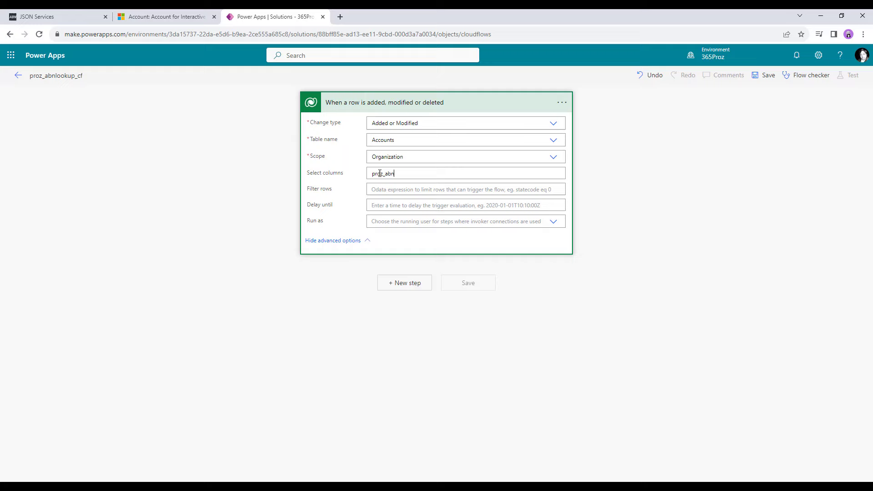
key(ctrl+1)
click(172, 18)
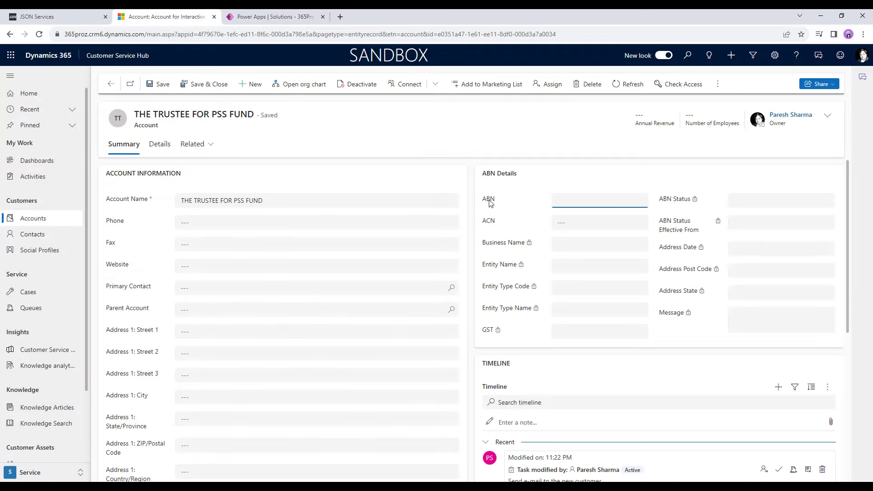
click(272, 19)
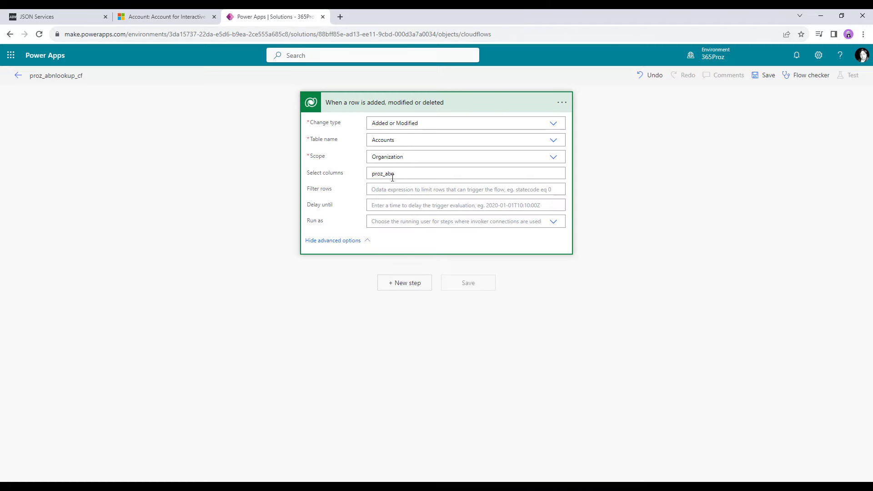
click(364, 242)
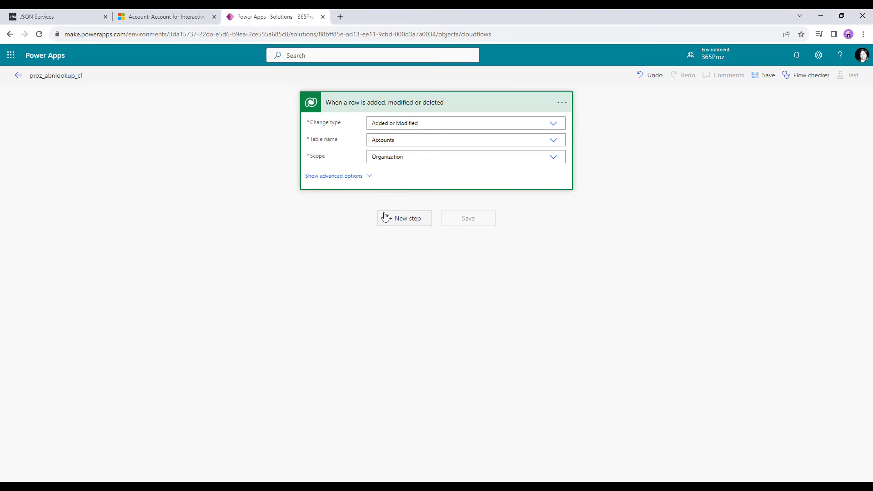
Add an Initialize variable step creating String variable guid with the authentication GUID as value.
click(410, 217)
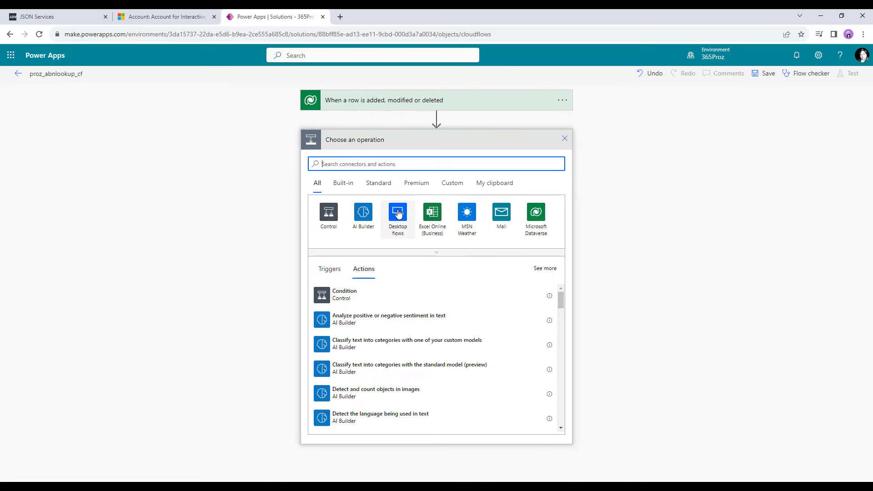
text(in)
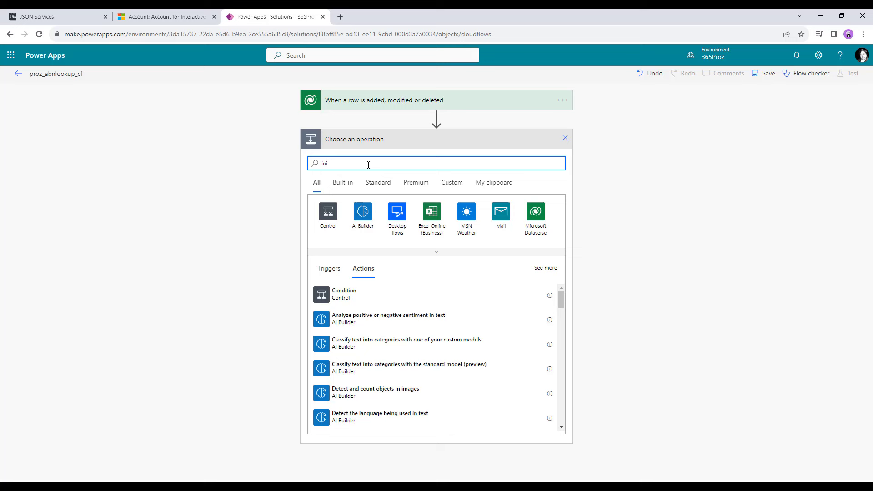
text(itia)
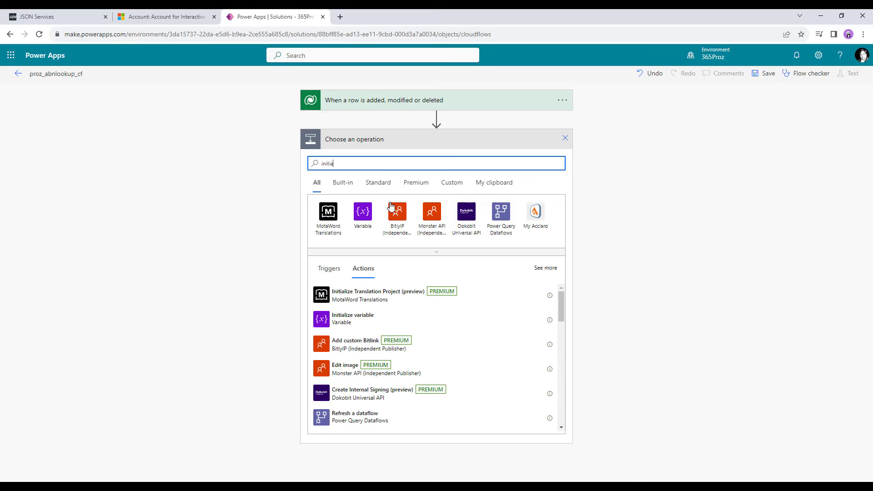
click(363, 215)
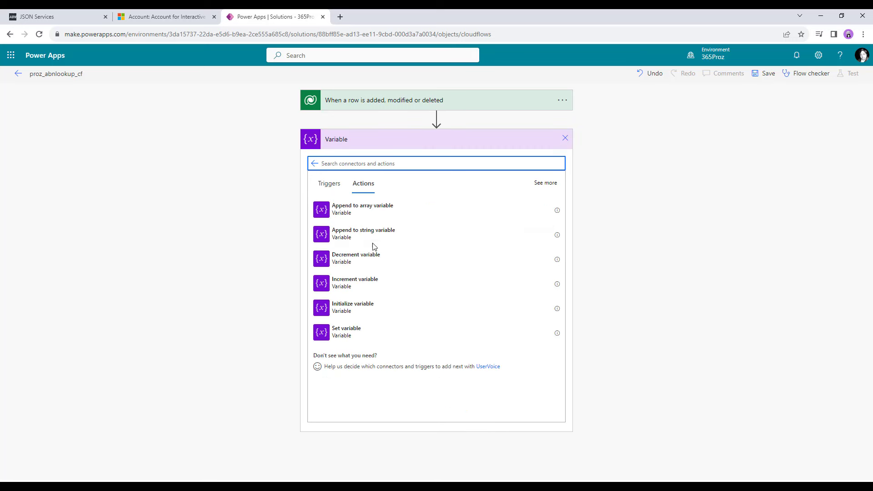
click(402, 305)
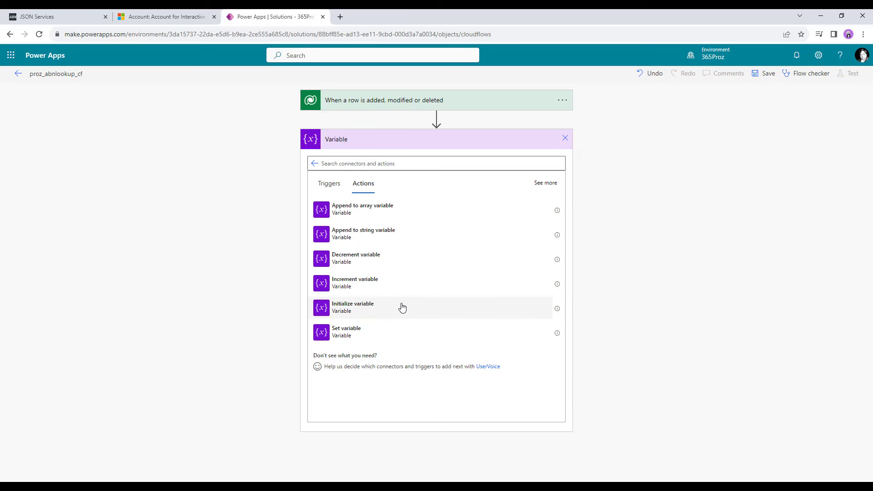
click(440, 159)
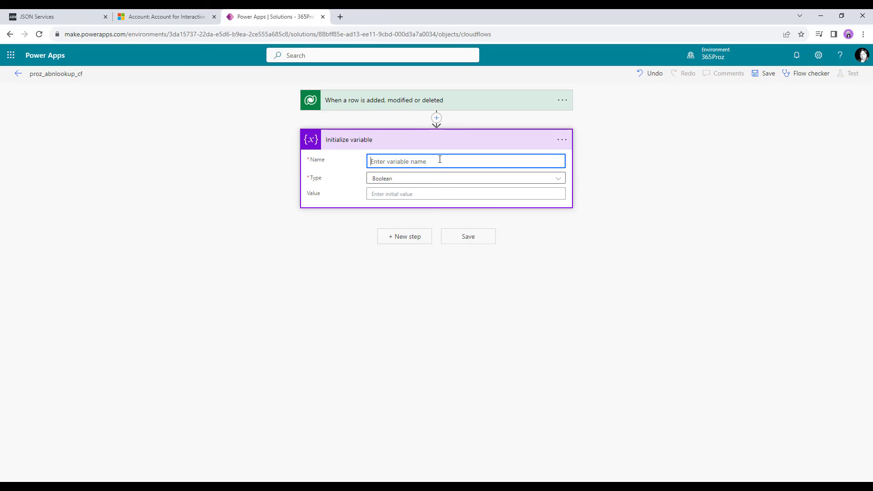
text(guid)
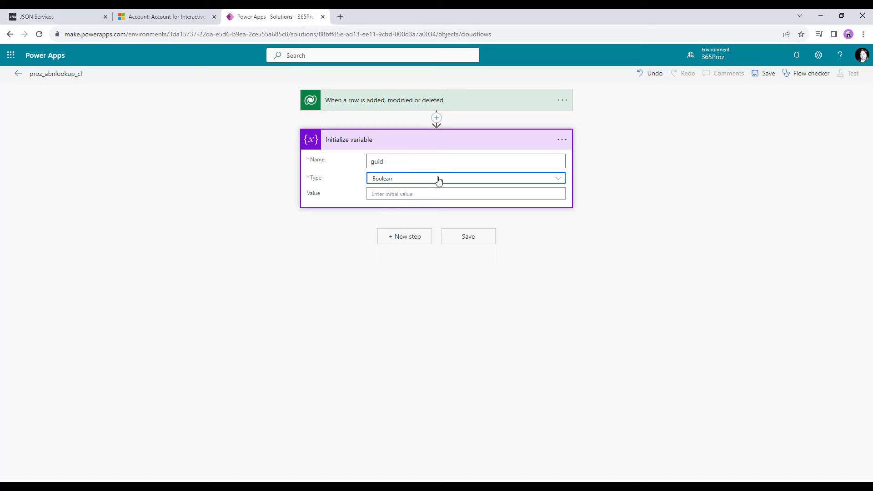
click(438, 181)
click(402, 242)
click(389, 195)
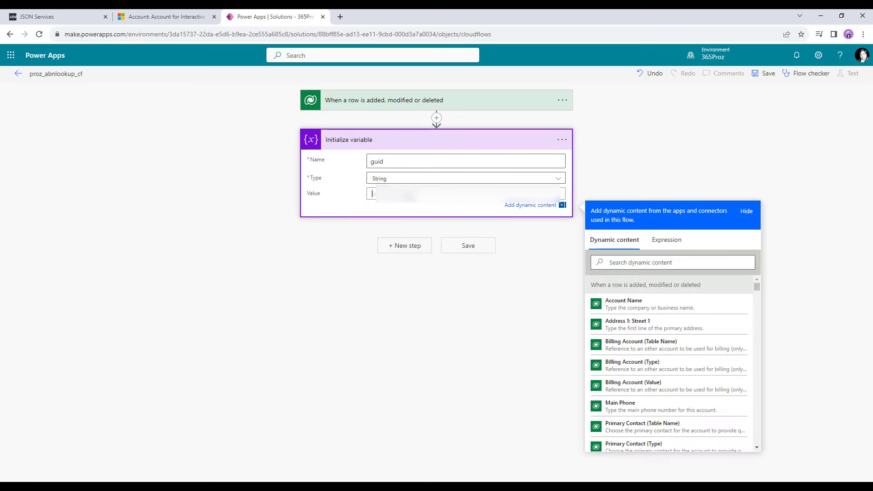
key(ctrl+v)
click(591, 193)
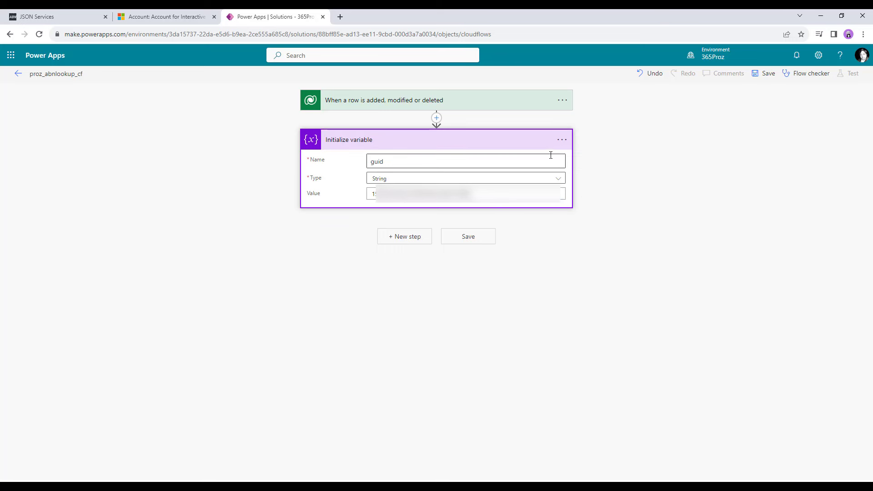
Rename the variable step to Set Guid.
click(564, 138)
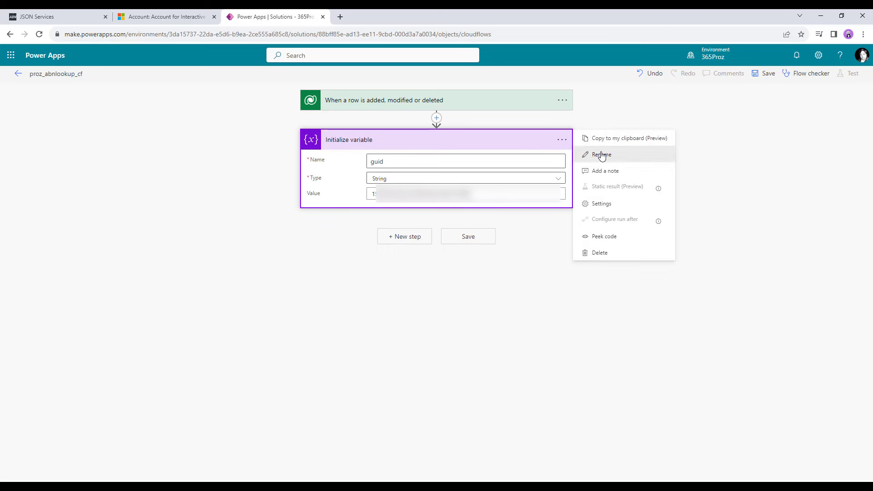
click(601, 155)
text(Set Guid)
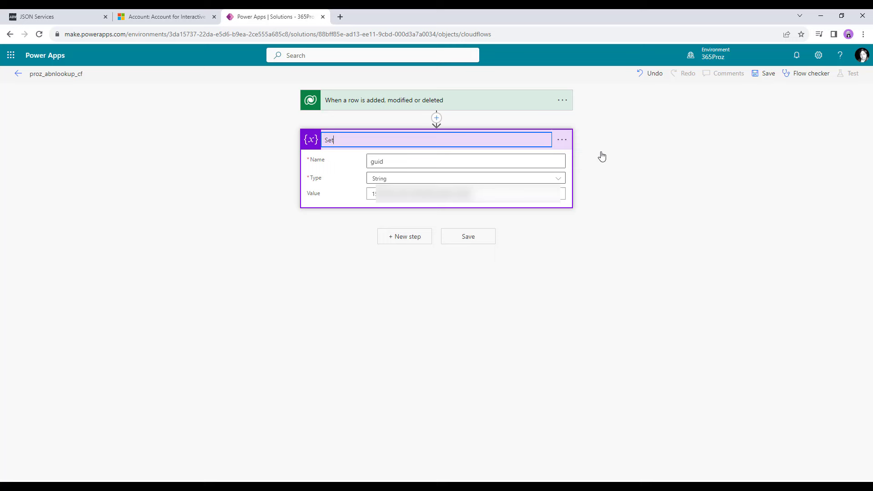
click(472, 237)
click(408, 179)
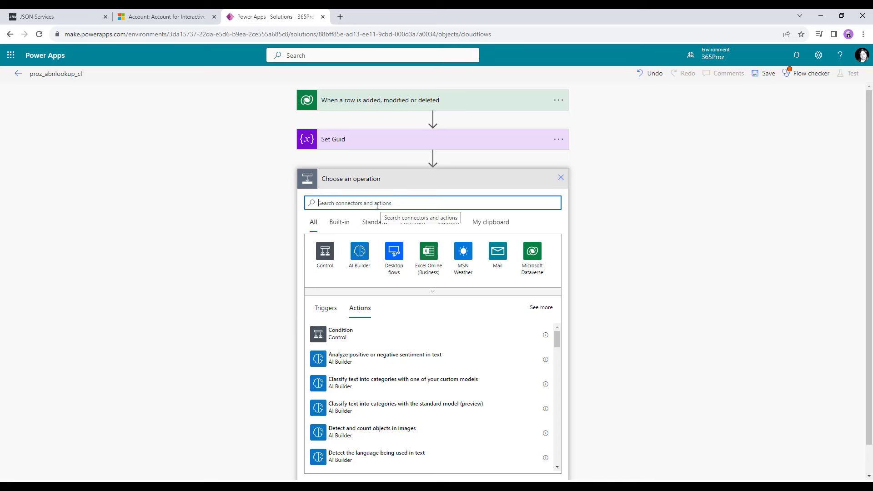
Add a second Initialize variable step and title it Set URL.
text(var)
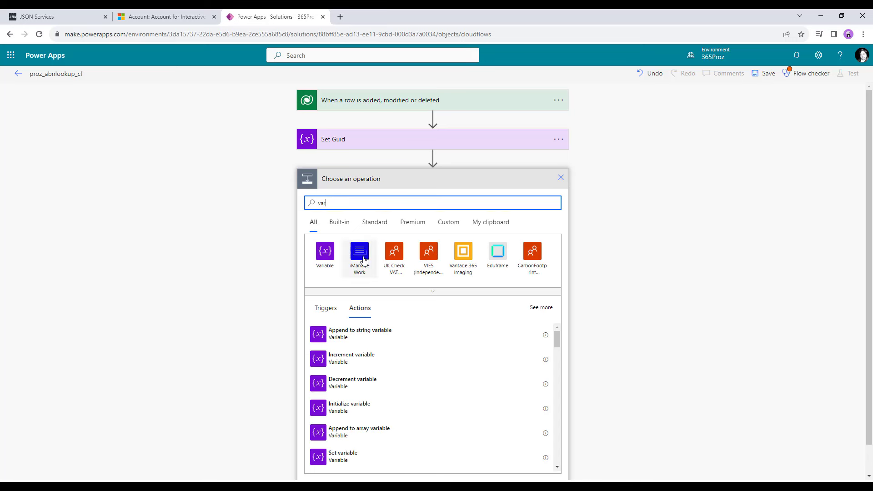
click(325, 252)
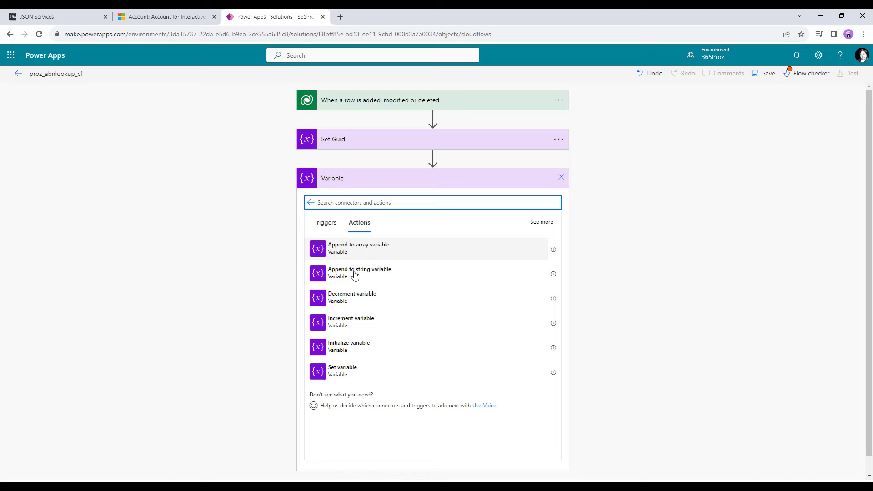
click(349, 346)
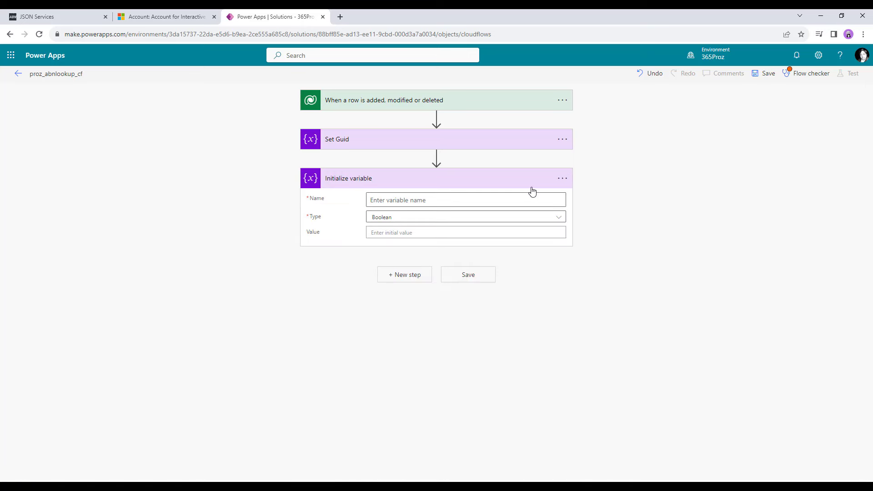
click(562, 178)
click(599, 196)
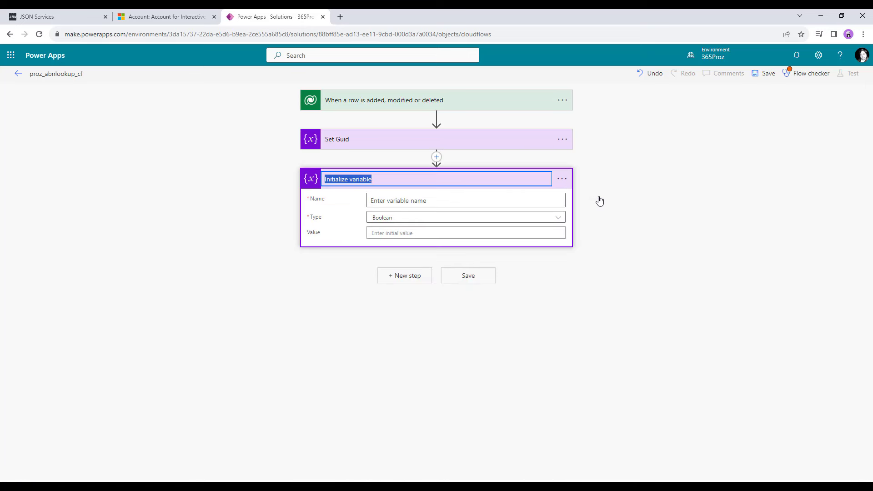
text(Set URL)
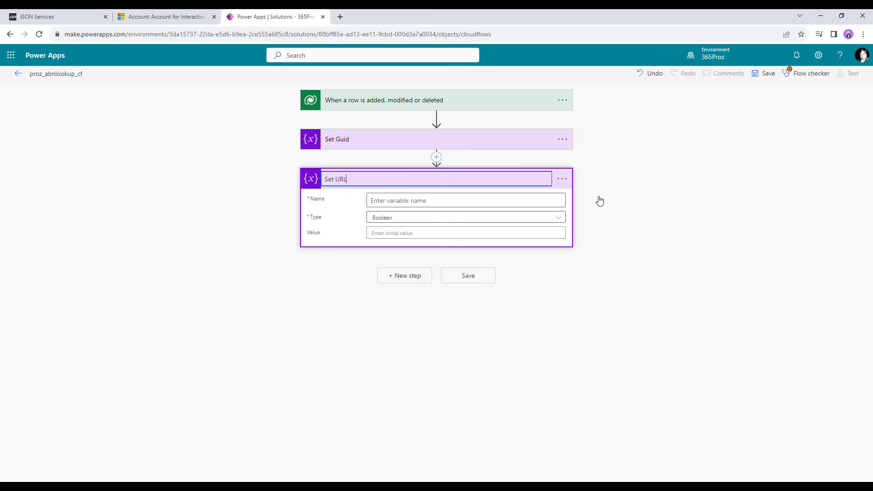
click(442, 200)
text(URL)
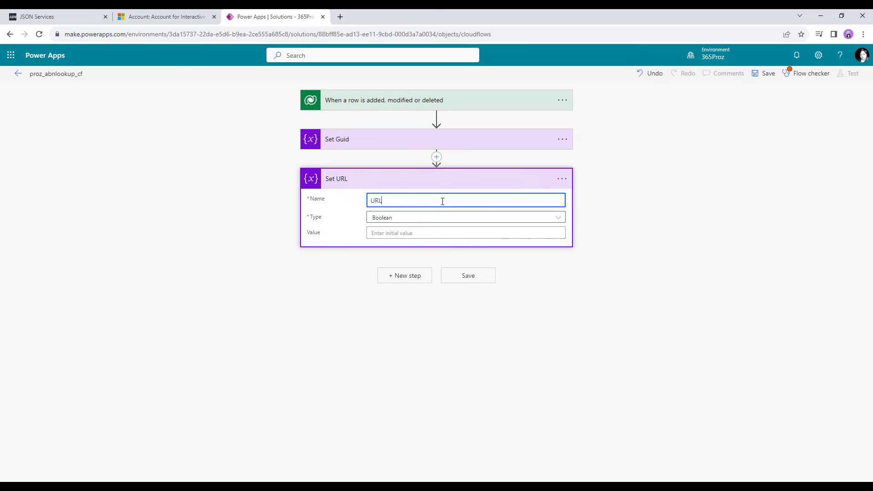
click(424, 220)
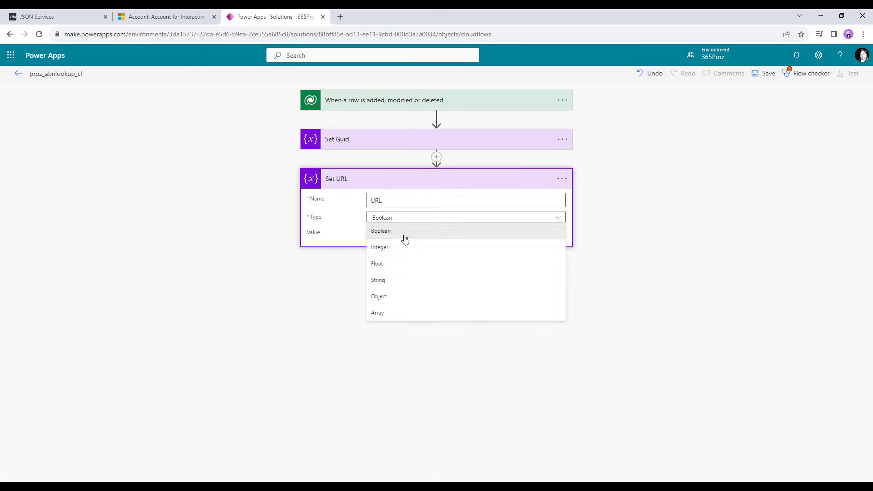
click(377, 279)
click(394, 232)
text(https://abr.business.gov.au/json/AbnDetails.aspx)
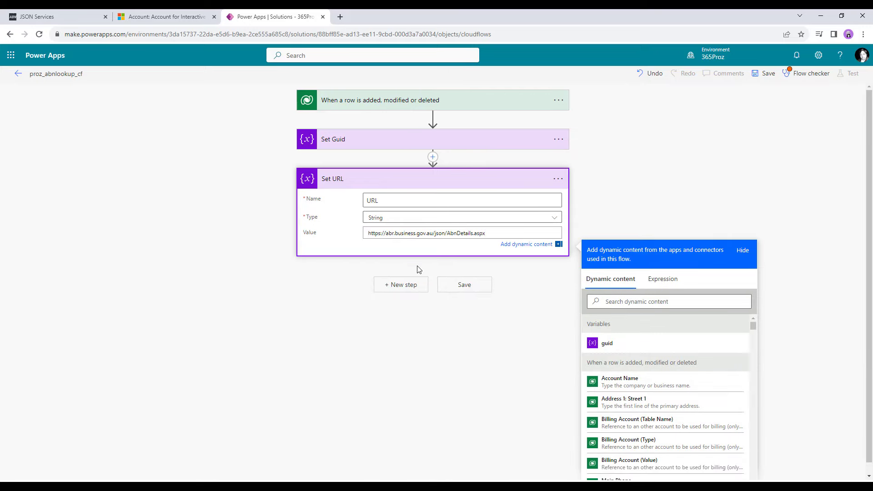
click(73, 17)
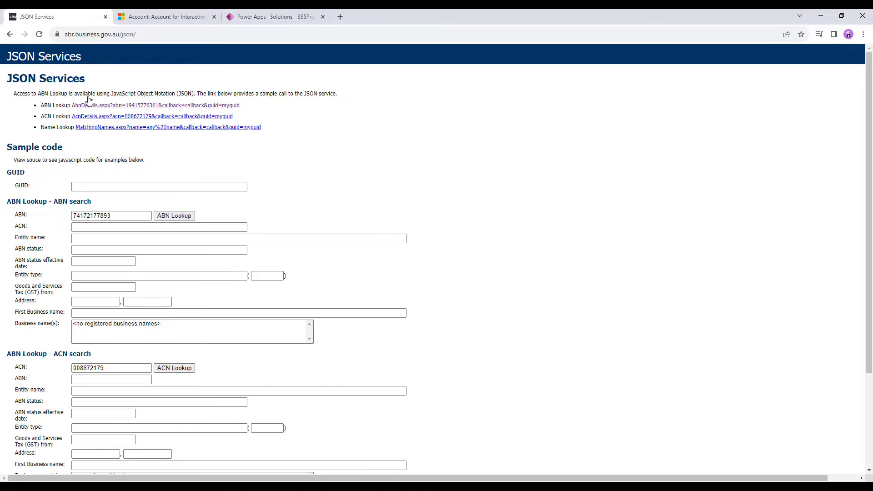
click(273, 16)
click(370, 179)
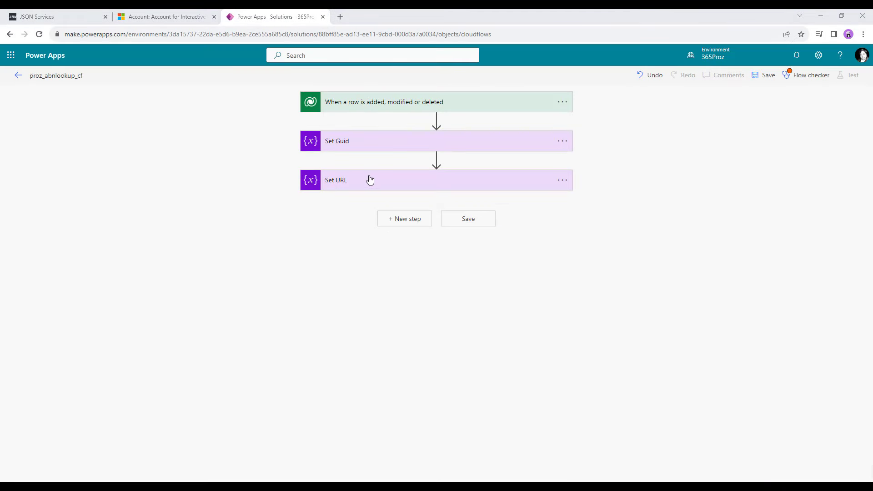
Add a Compose action below Set URL and rename it Compose Request URL.
click(405, 221)
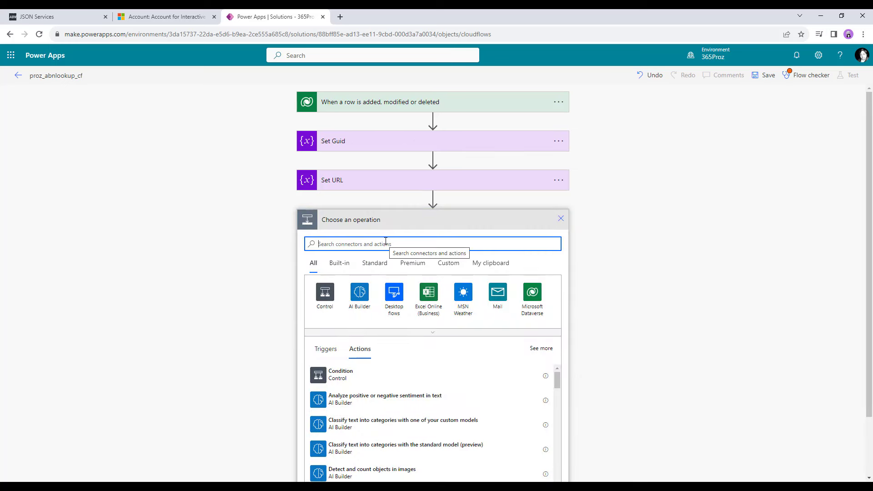
text(compose)
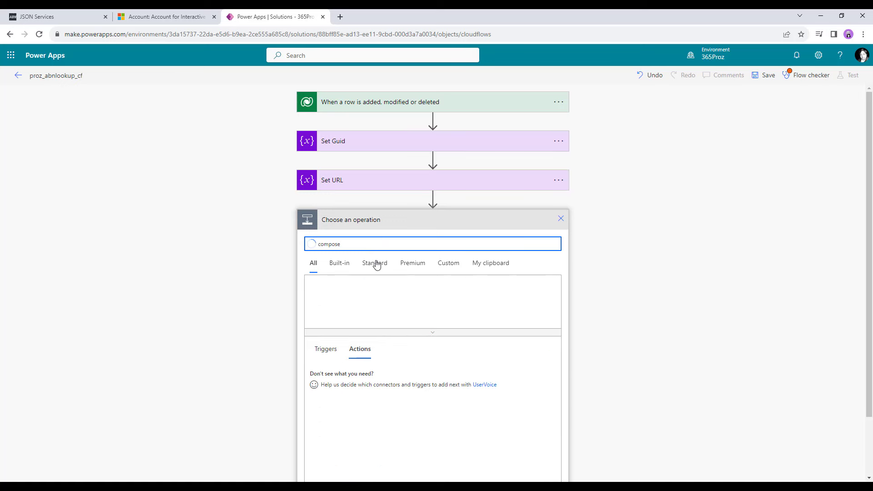
click(401, 271)
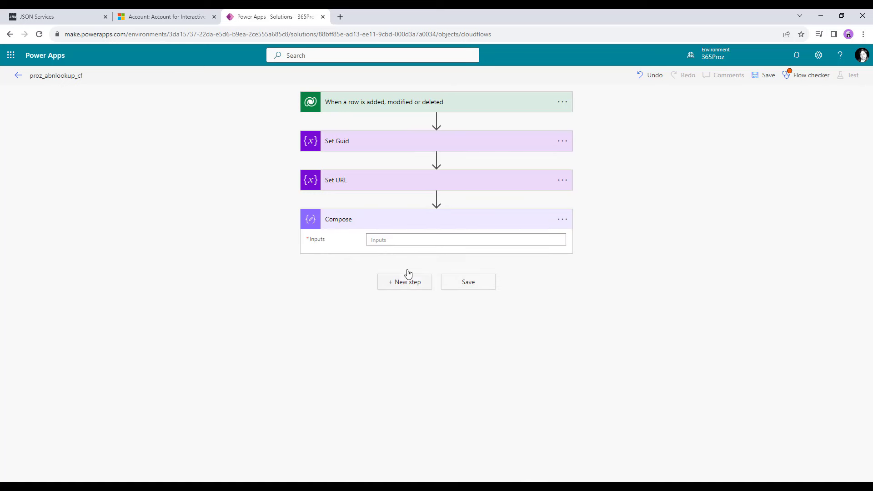
click(563, 220)
click(591, 235)
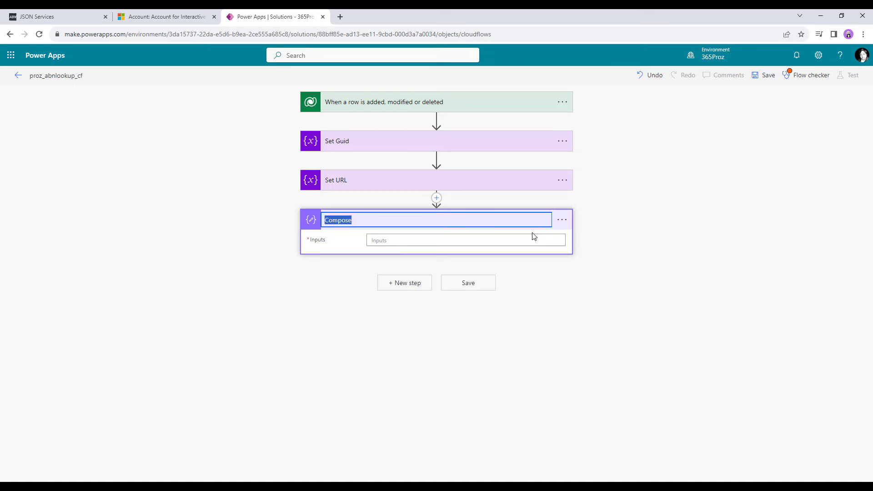
text(Compose Request URL)
Build the Compose inputs from the URL token, ?abn=, the account ABN, &guid= and guid.
click(405, 240)
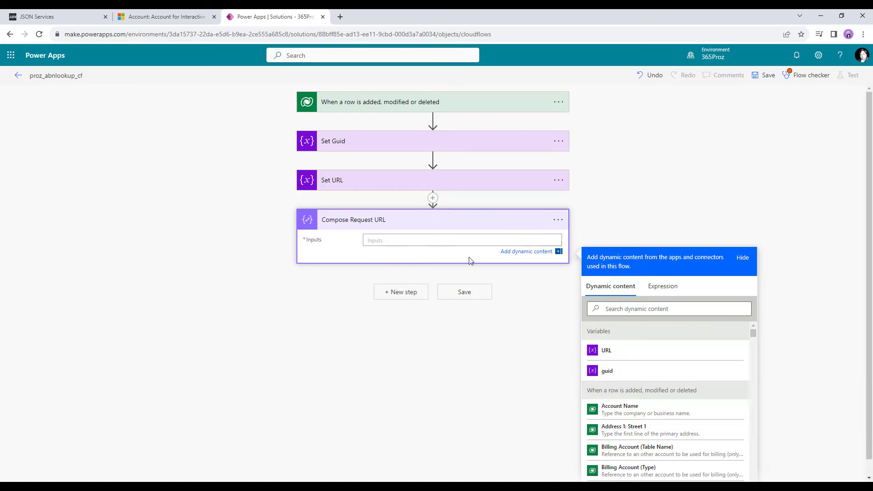
click(607, 351)
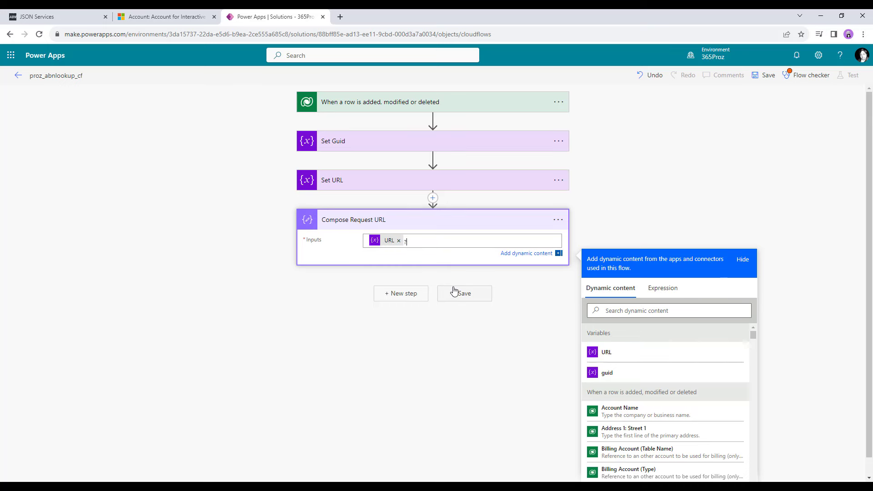
text(?abn=)
click(632, 310)
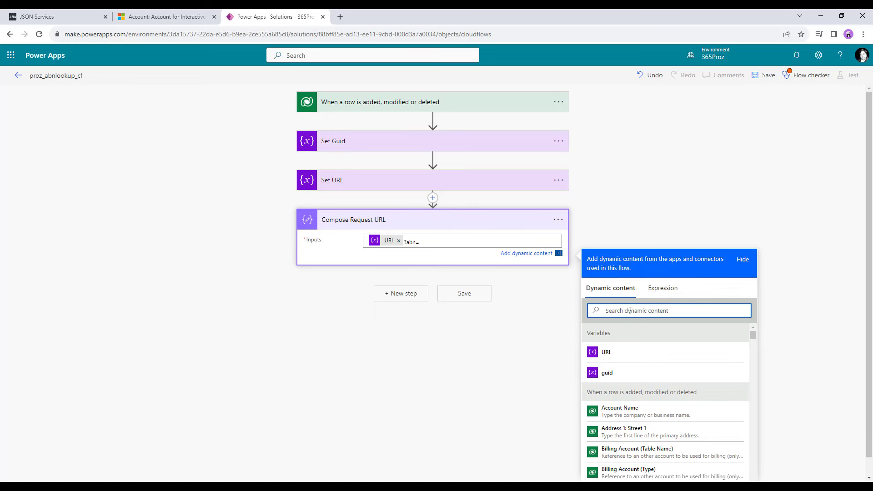
text(abn)
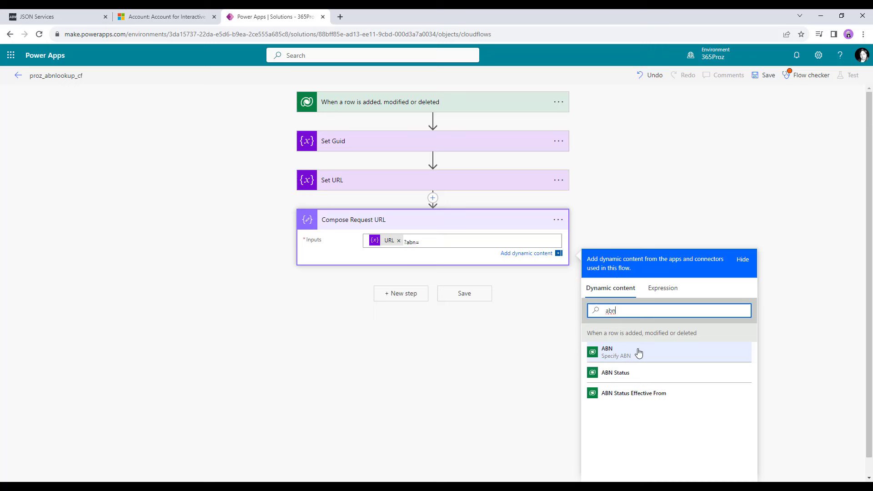
click(637, 353)
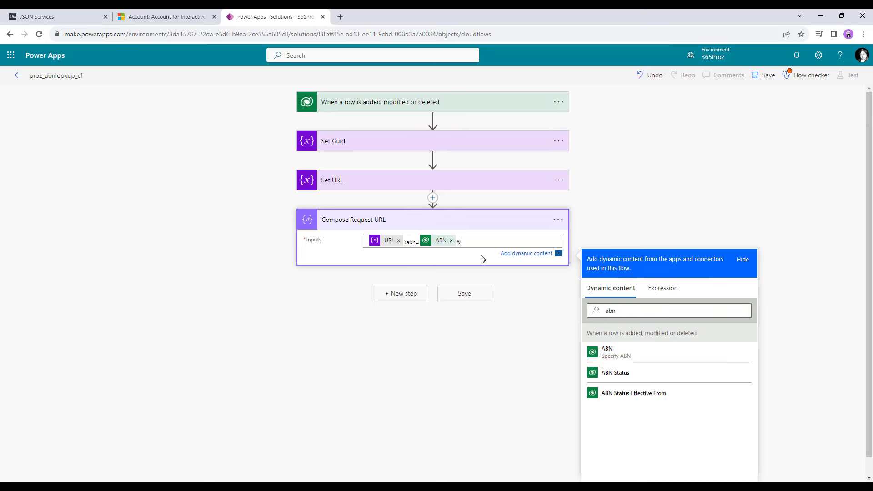
text(&guid=)
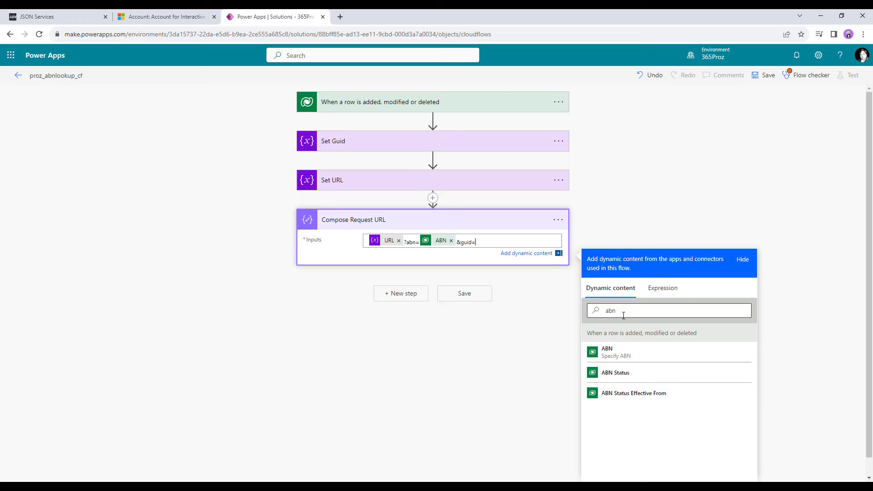
double_click(611, 310)
text(gui)
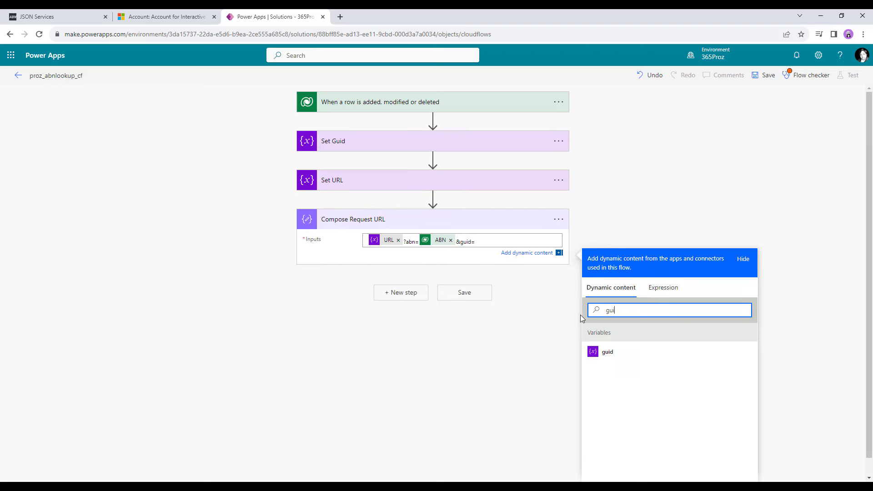
click(617, 353)
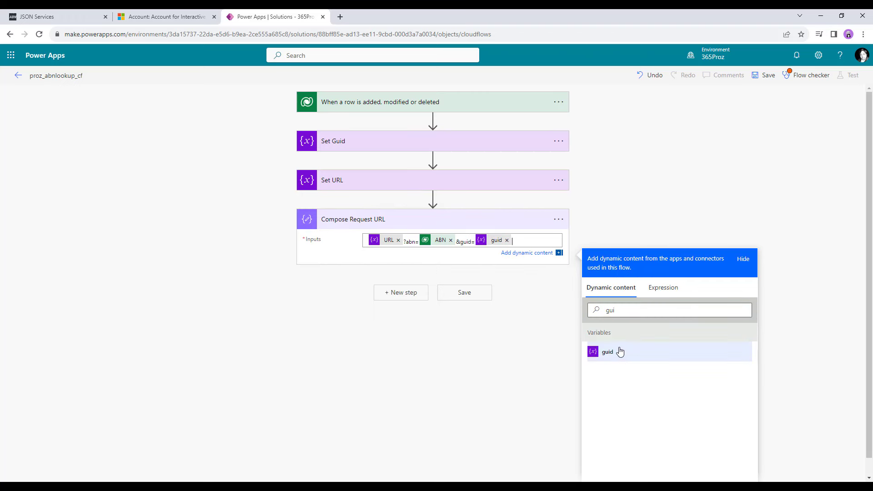
click(513, 280)
click(418, 263)
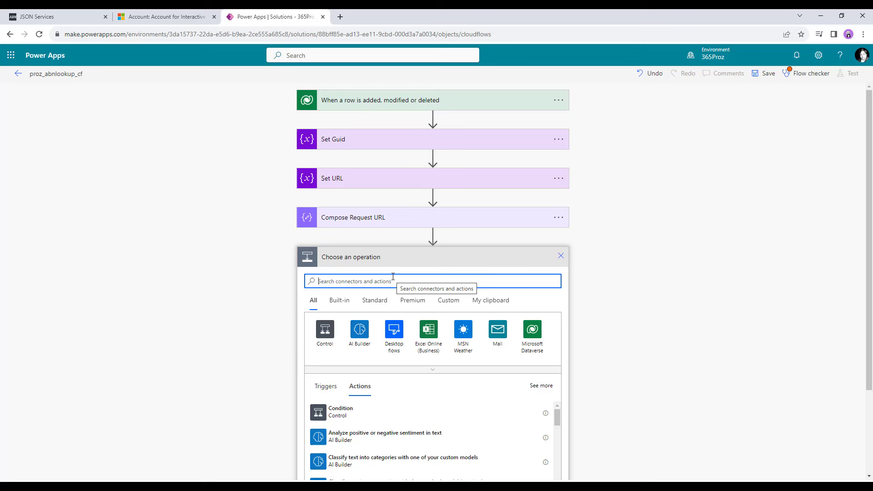
Add an HTTP action using Method GET with the Compose Request URL Outputs token as URI.
text(http)
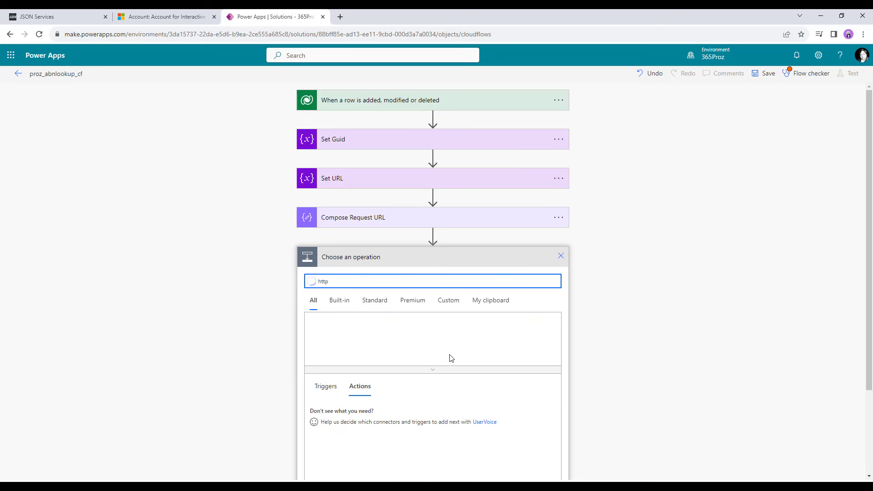
scroll(462, 374, down, 3)
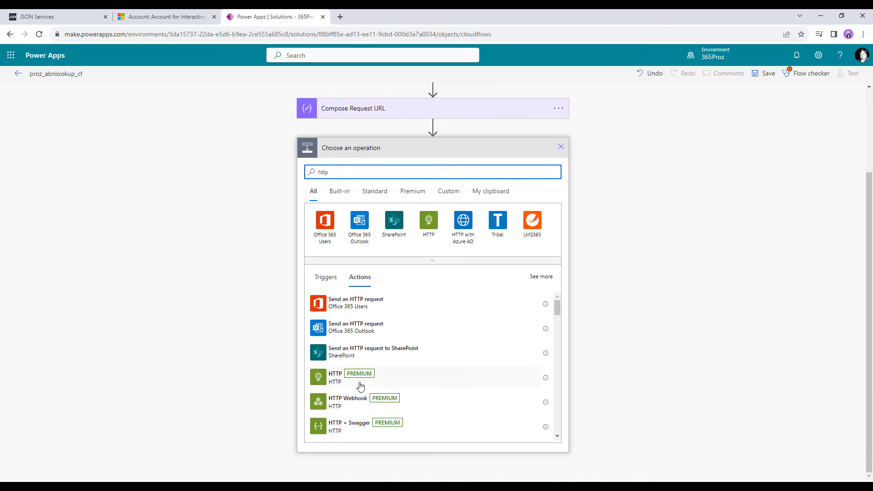
click(347, 383)
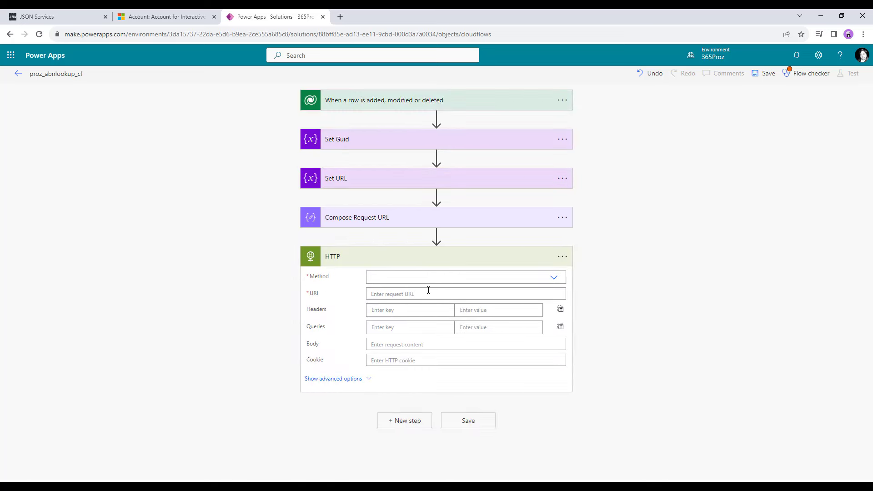
click(553, 278)
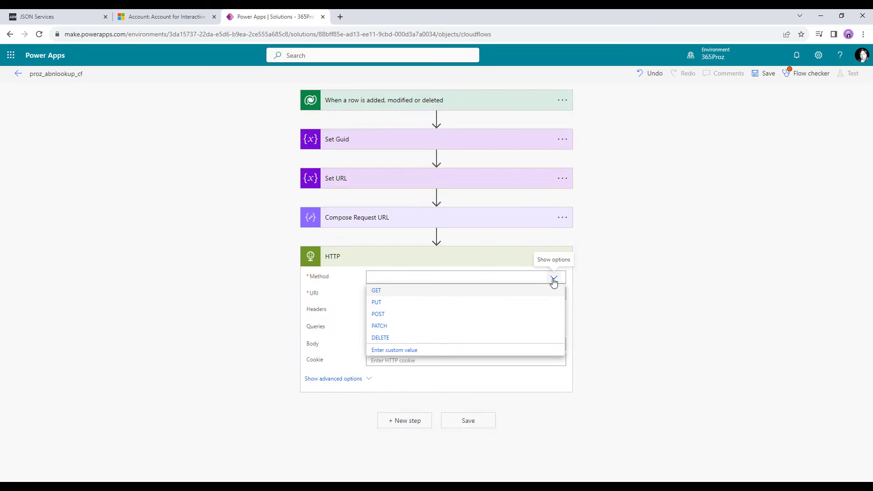
click(469, 293)
click(428, 293)
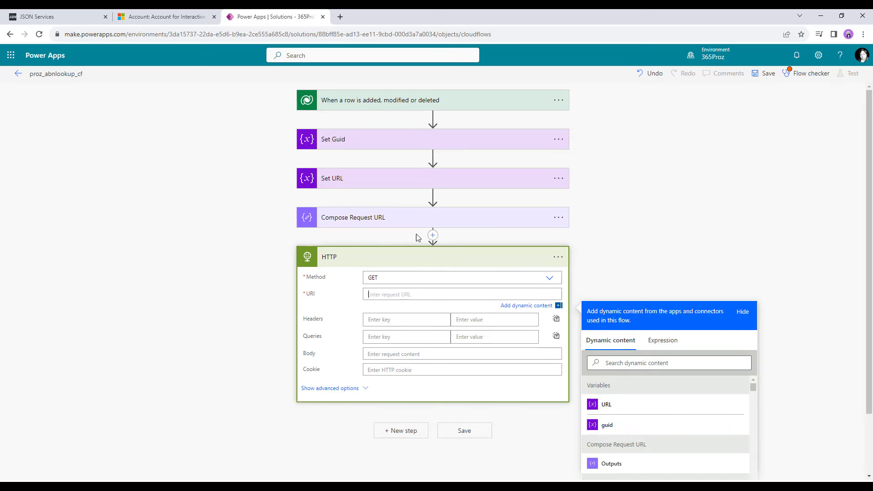
click(616, 464)
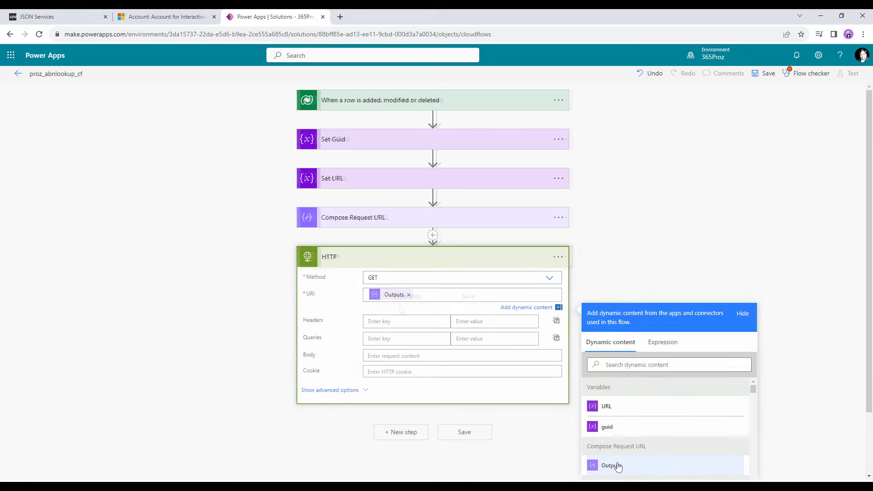
click(403, 257)
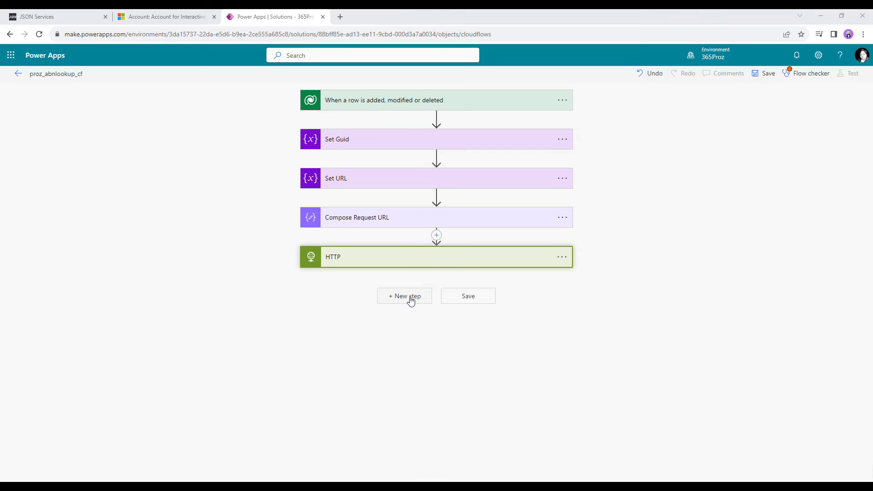
Add a Compose step after HTTP whose input is the HTTP Body.
click(409, 299)
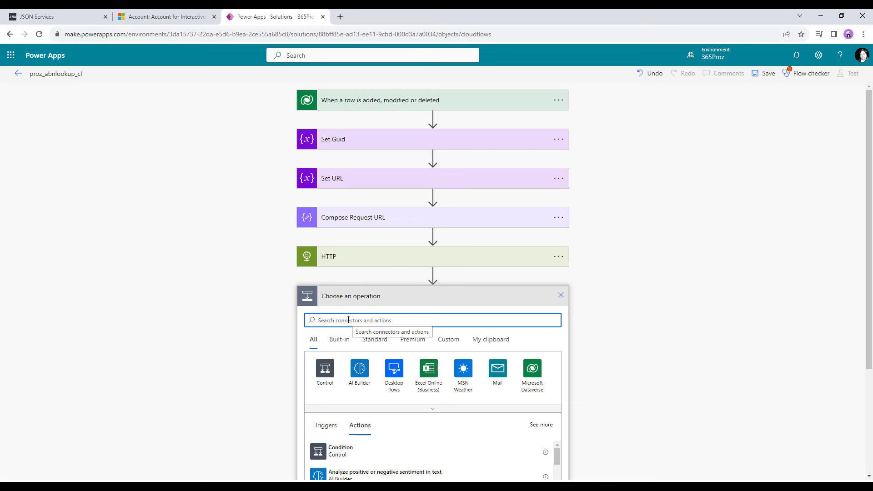
text(compose)
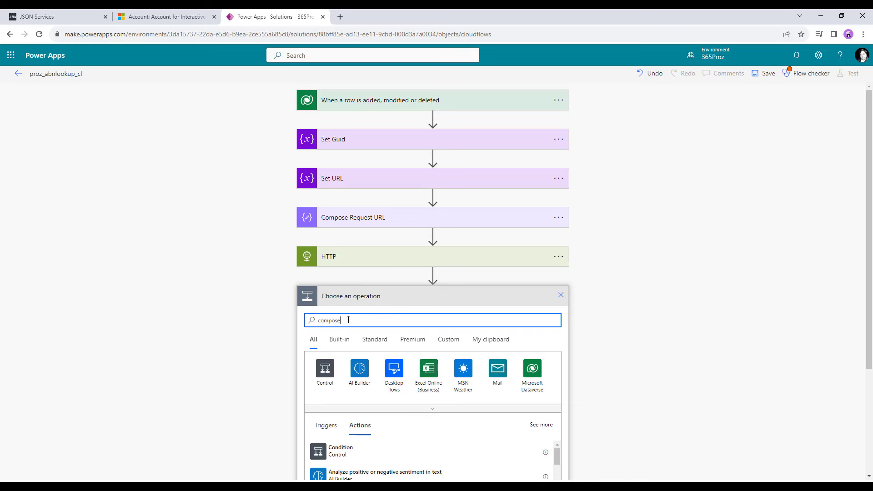
scroll(350, 399, down, 3)
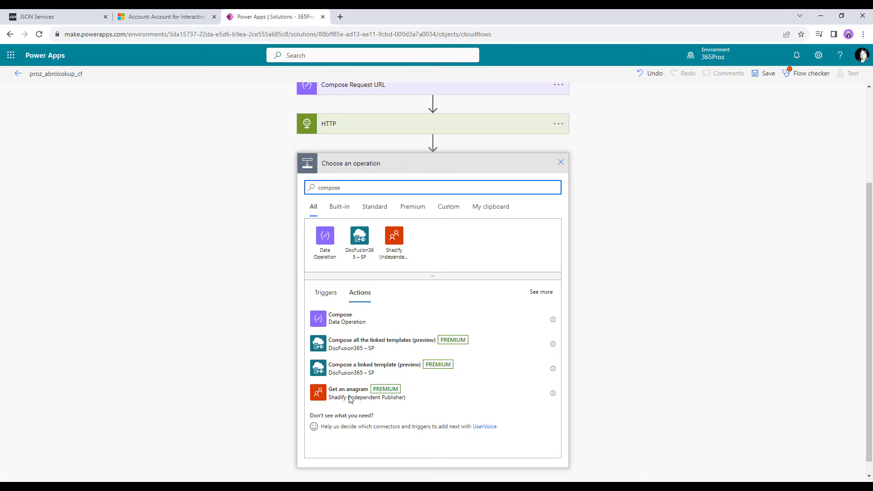
click(342, 319)
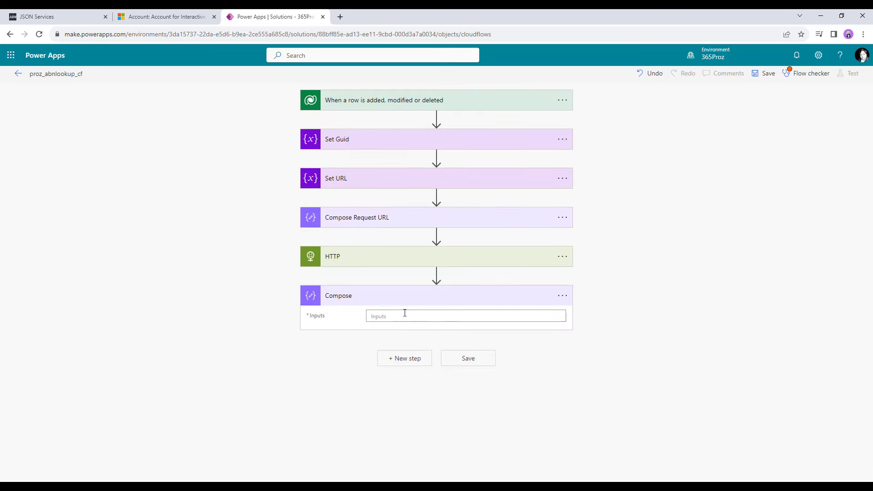
click(509, 318)
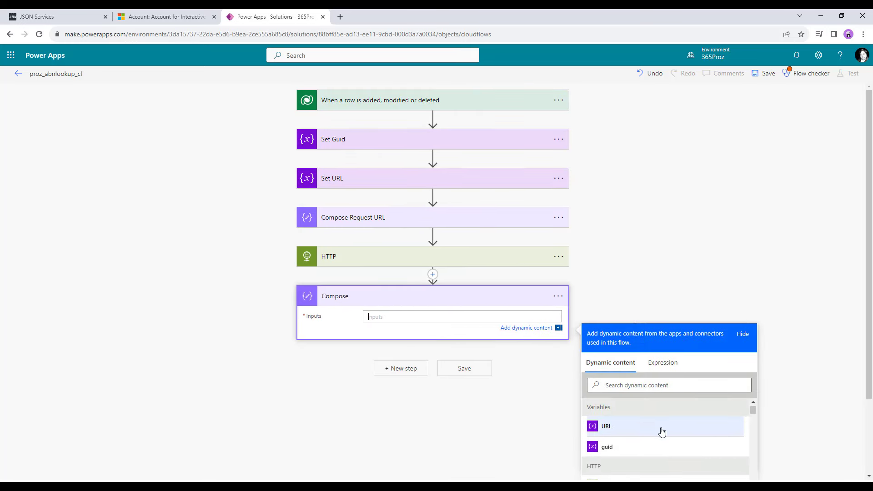
scroll(646, 436, down, 1)
click(636, 443)
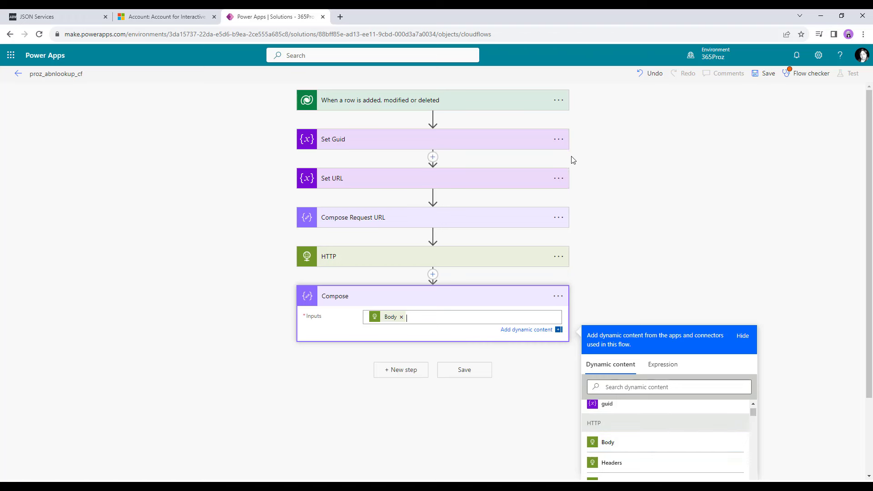
Save the flow and start a manual test waiting for its trigger.
click(766, 76)
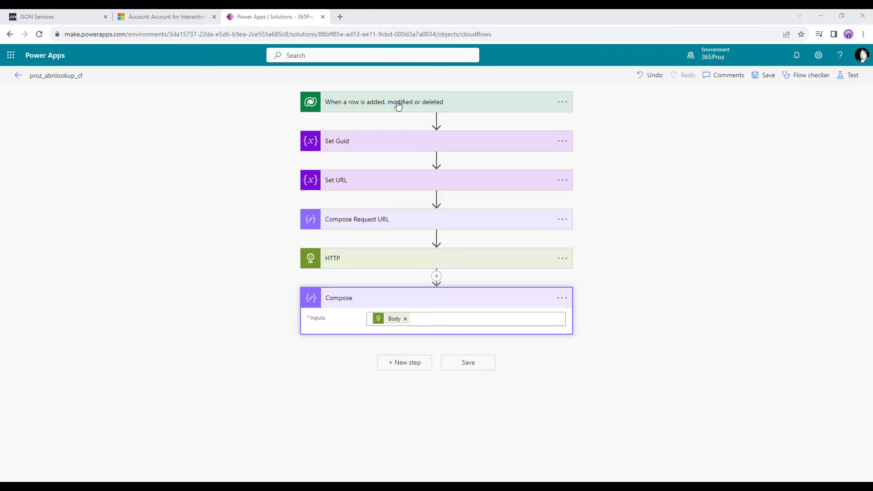
click(852, 77)
click(731, 98)
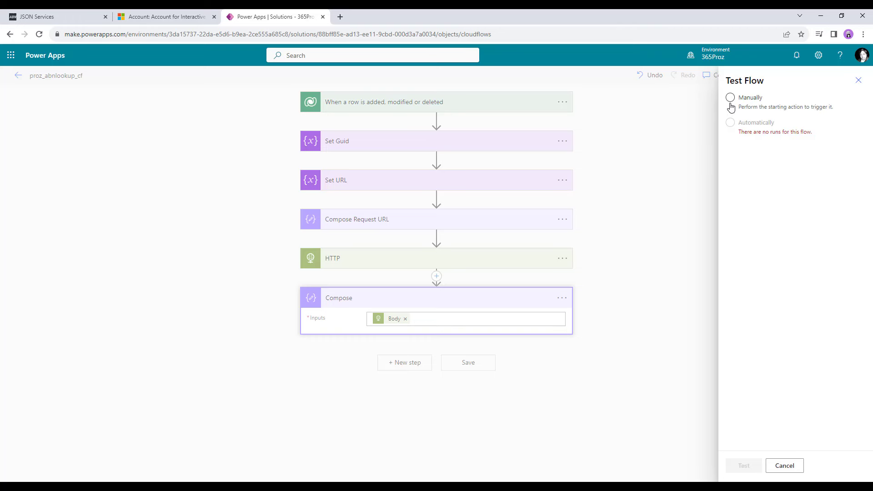
click(745, 466)
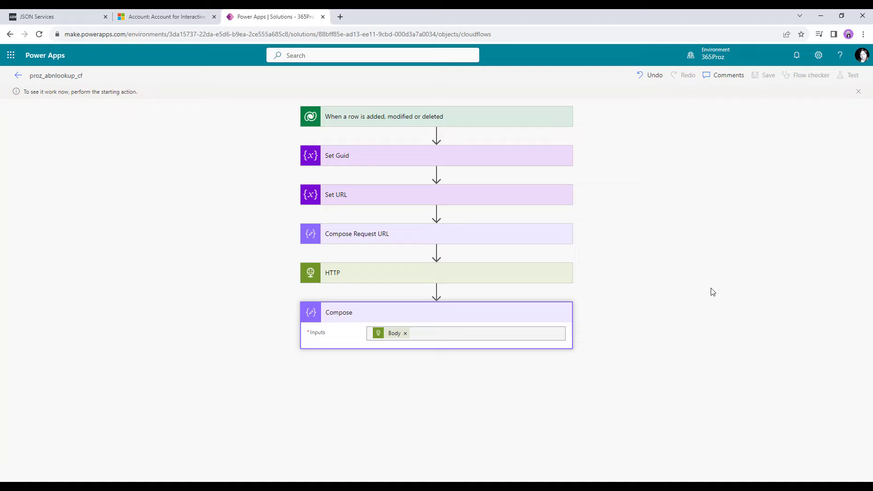
Paste the ABN into the Dynamics 365 account's ABN field and save it to trigger the test run.
click(164, 17)
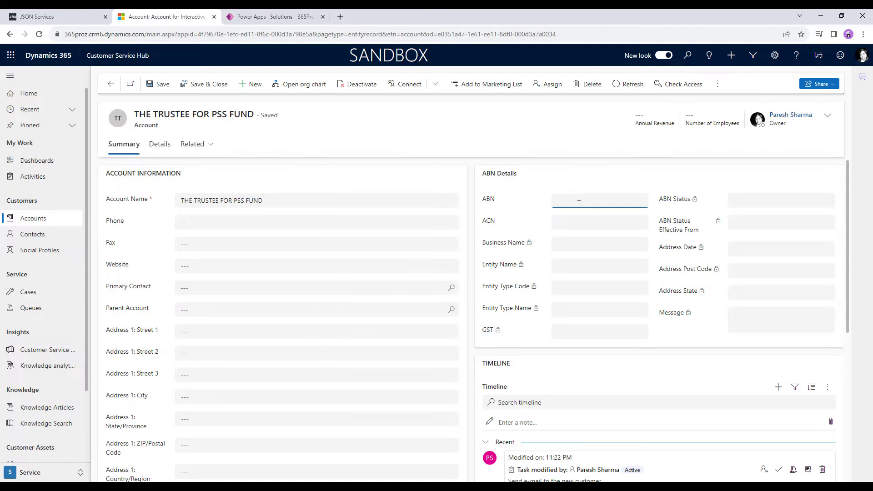
key(ctrl+v)
click(159, 85)
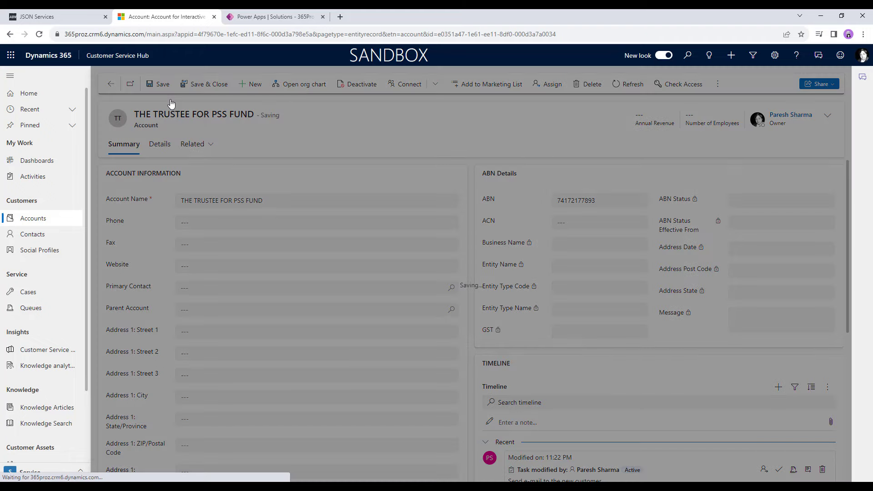
click(265, 18)
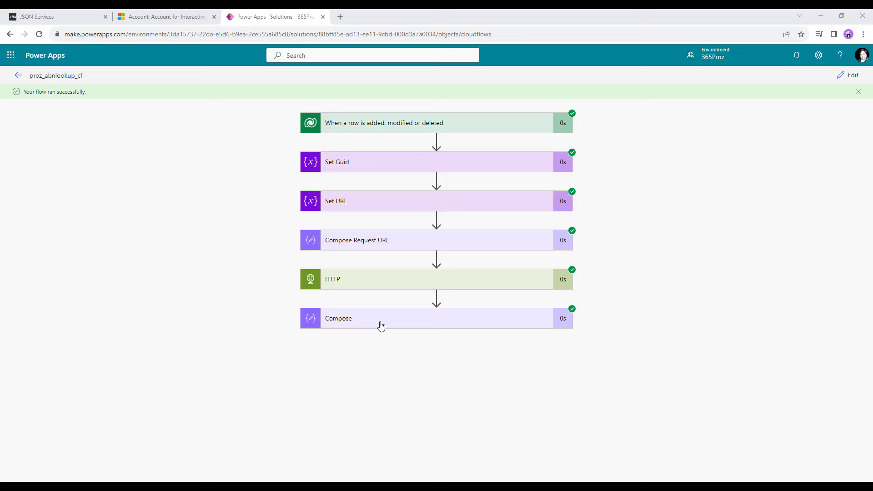
Expand the Compose step in the successful run to inspect its HTTP Body output.
click(381, 324)
scroll(359, 386, down, 1)
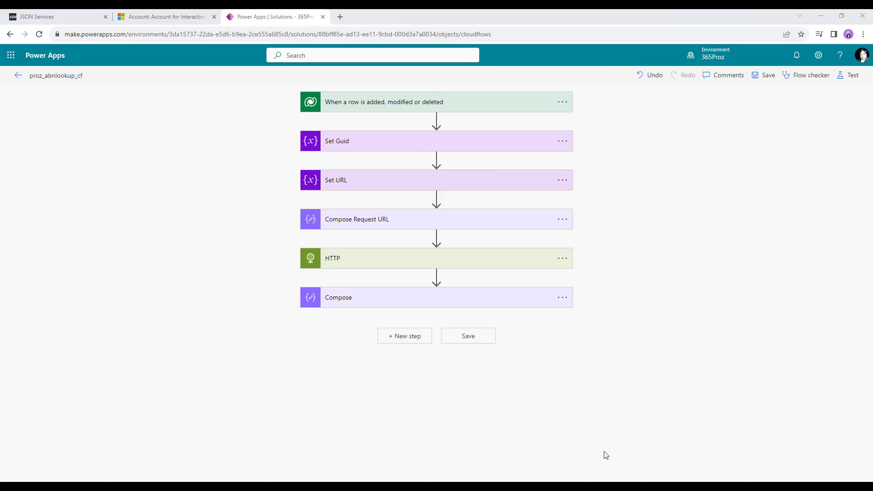
Add a second Compose step after Compose, named 'Remove Callback Wrapper'.
click(422, 337)
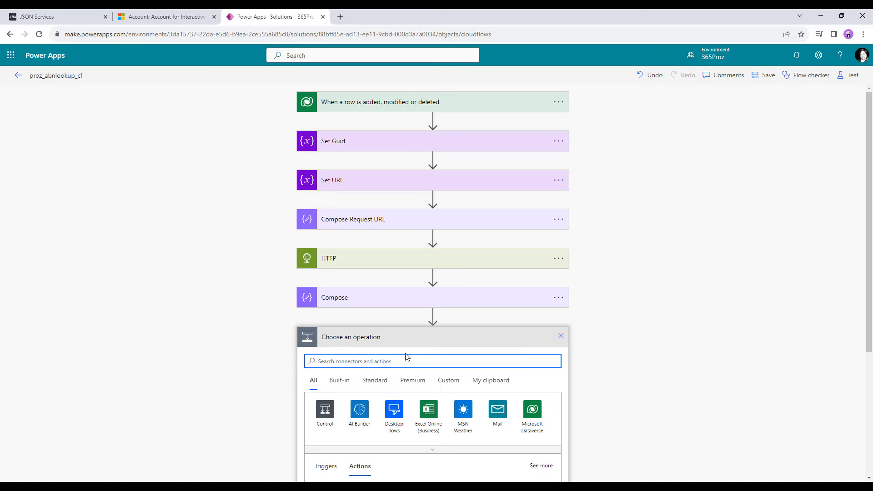
text(compo)
click(562, 337)
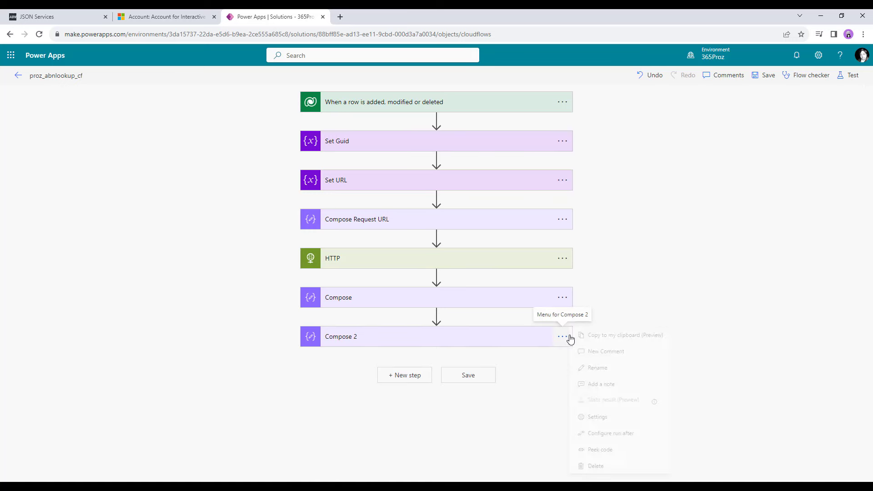
click(626, 366)
text(Remove Callback Wrapper)
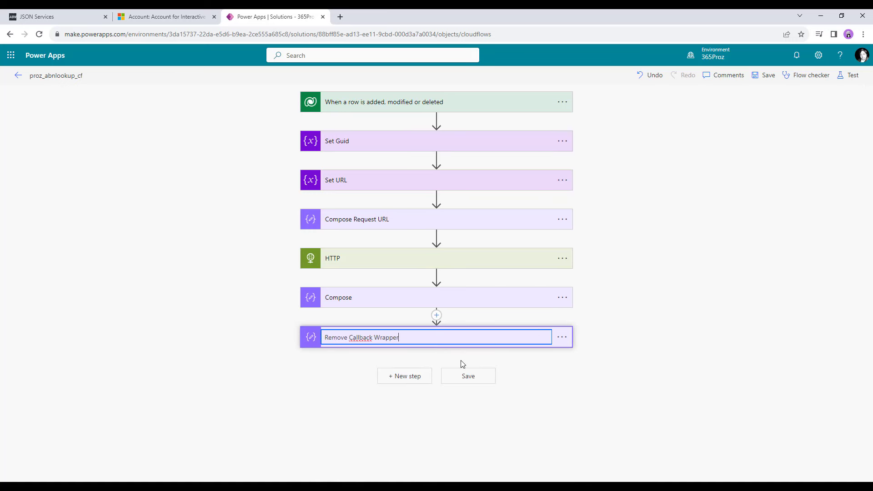
click(335, 361)
Set its input to the first(split(last(split(...)))) expression from Notepad and save the flow.
key(alt+Tab)
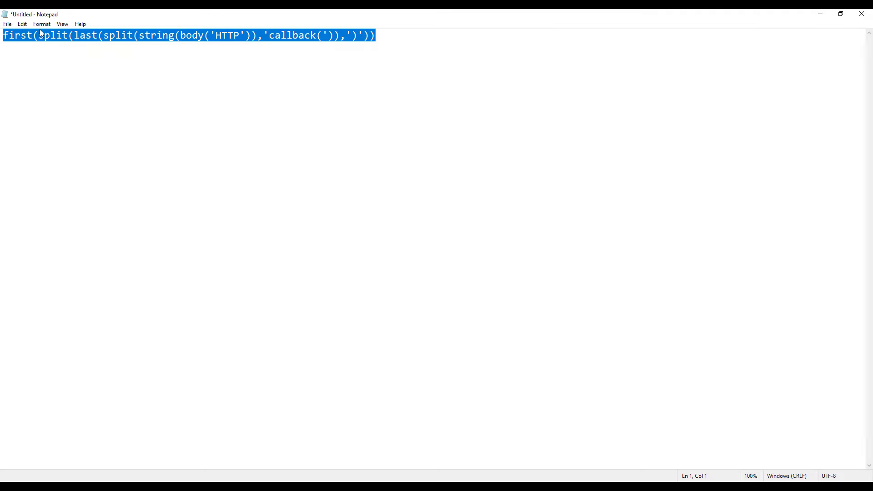
click(821, 14)
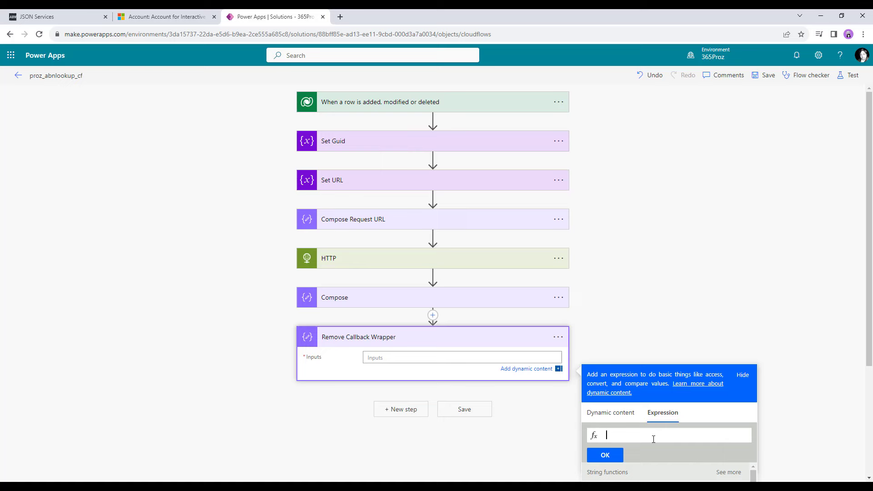
key(ctrl+v)
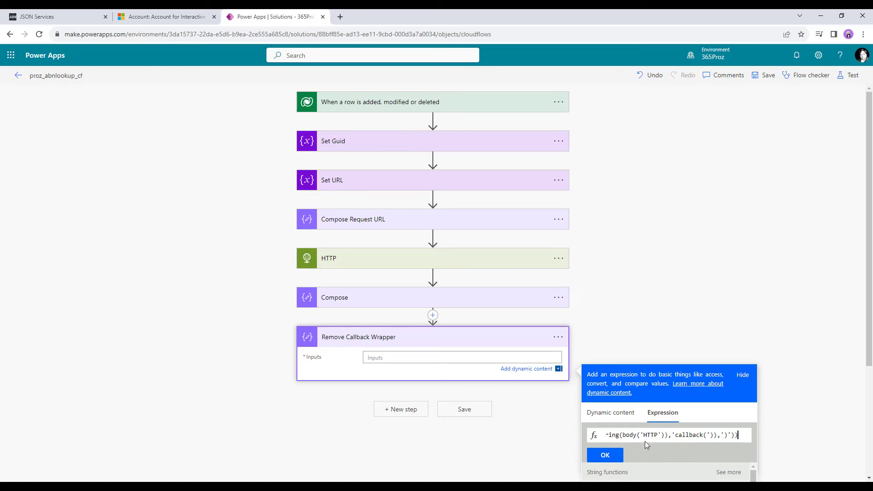
click(607, 456)
click(767, 76)
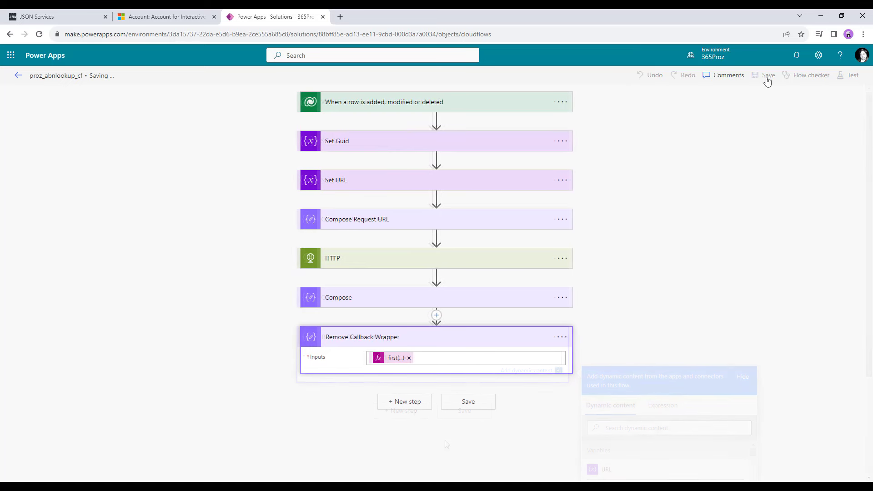
Re-run the test using the recent successful trigger.
click(852, 75)
click(731, 122)
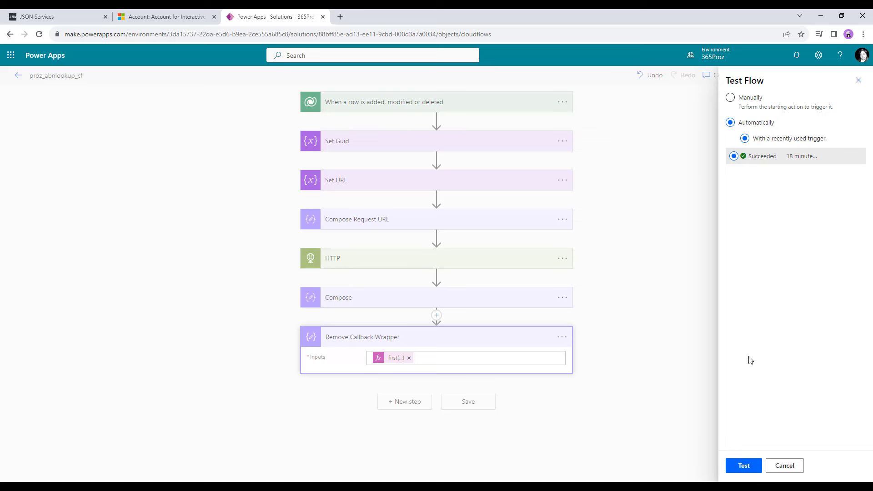
click(744, 467)
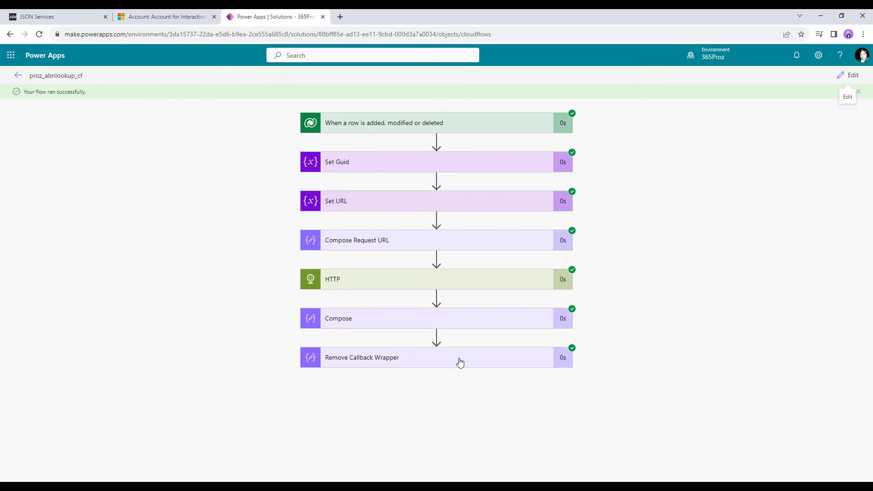
Compare the Compose and Remove Callback Wrapper outputs and select the unwrapped ABN JSON.
click(463, 364)
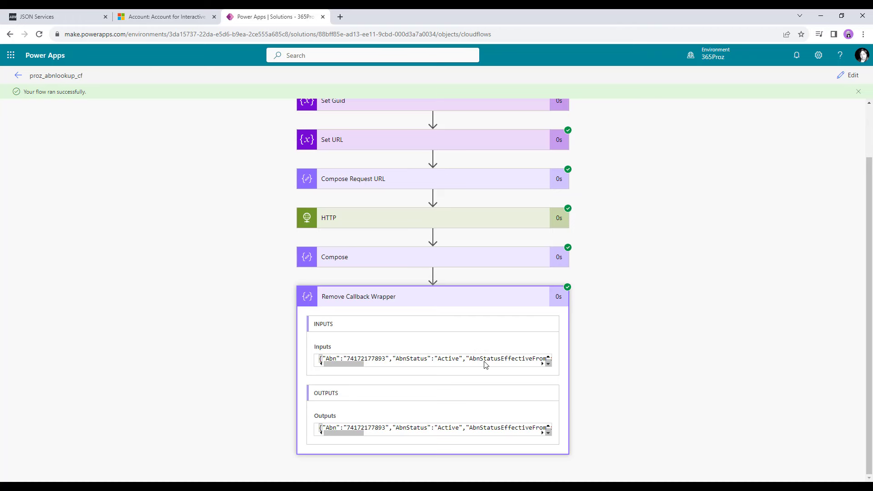
click(395, 254)
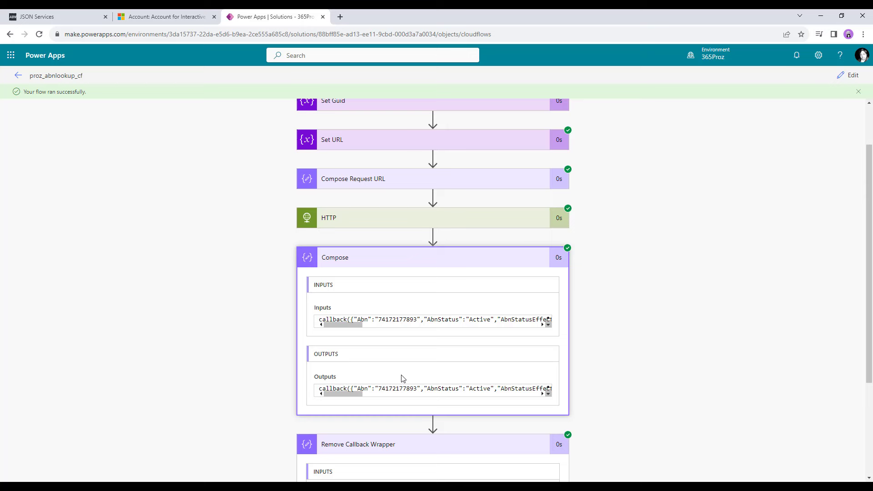
scroll(387, 384, down, 3)
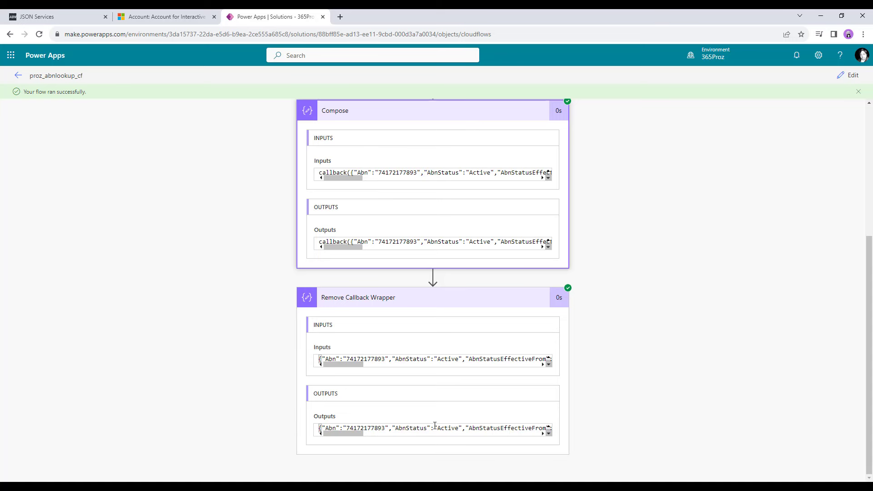
click(435, 426)
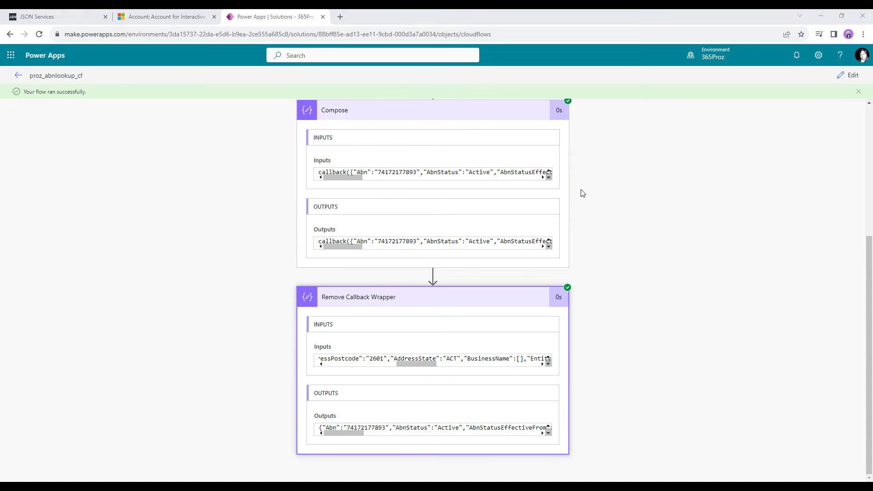
triple_click(389, 427)
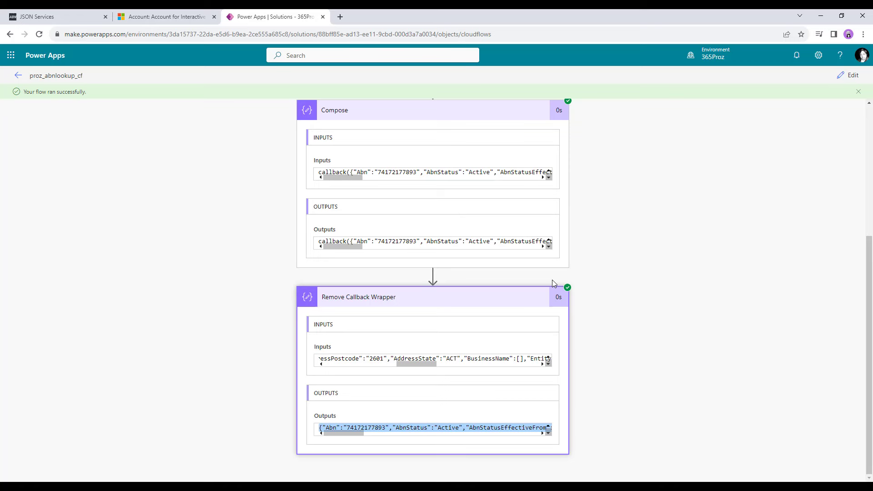
click(849, 75)
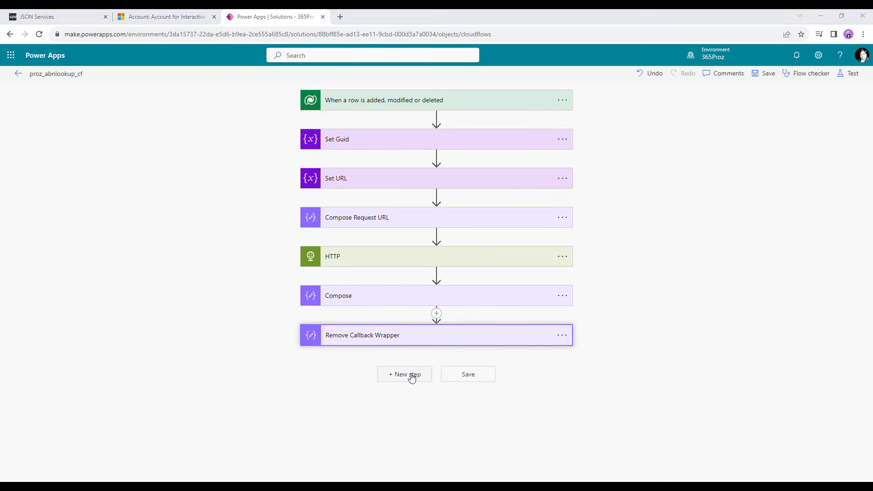
Add a Parse JSON step with its schema generated from the pasted ABN JSON sample.
click(412, 376)
scroll(348, 175, down, 5)
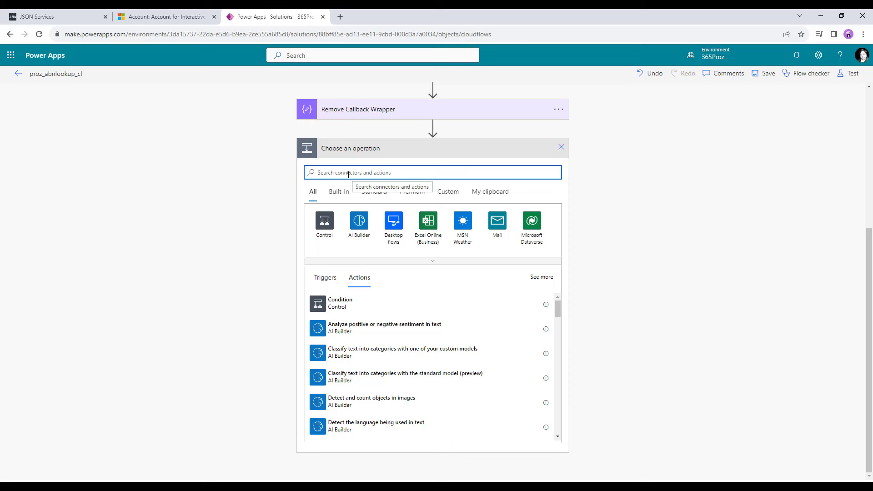
text(pas)
text(rse)
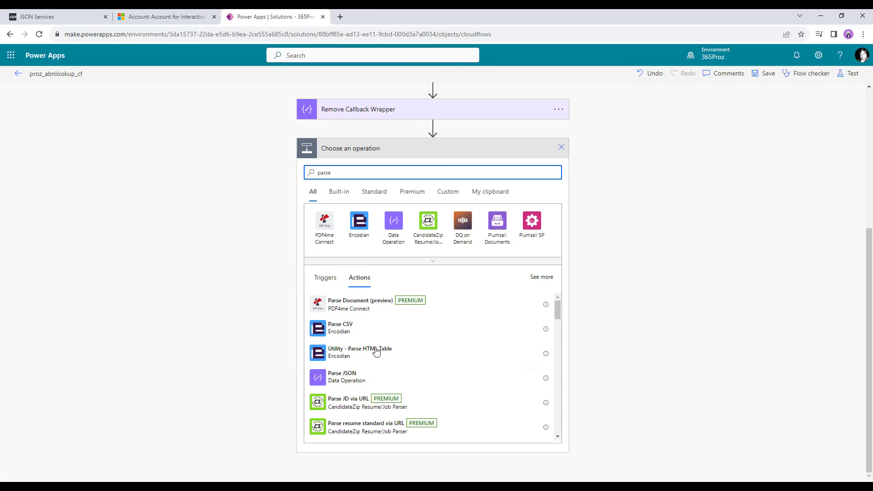
click(356, 380)
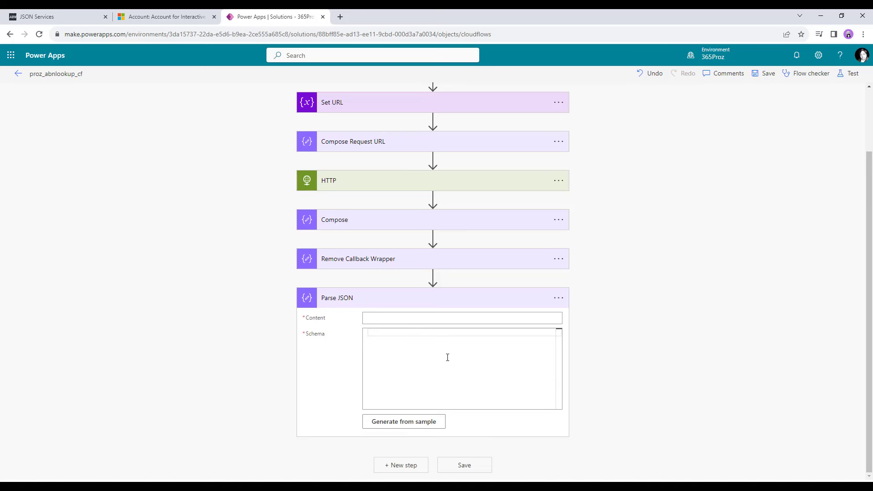
click(407, 423)
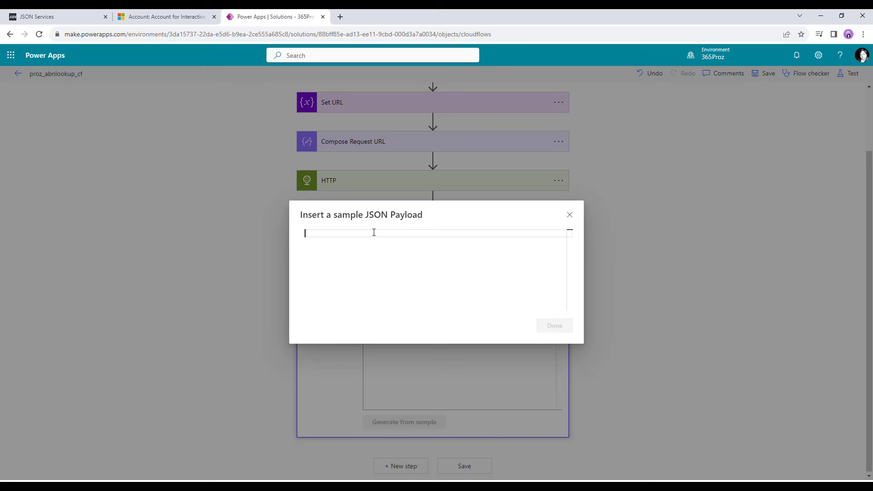
key(ctrl+v)
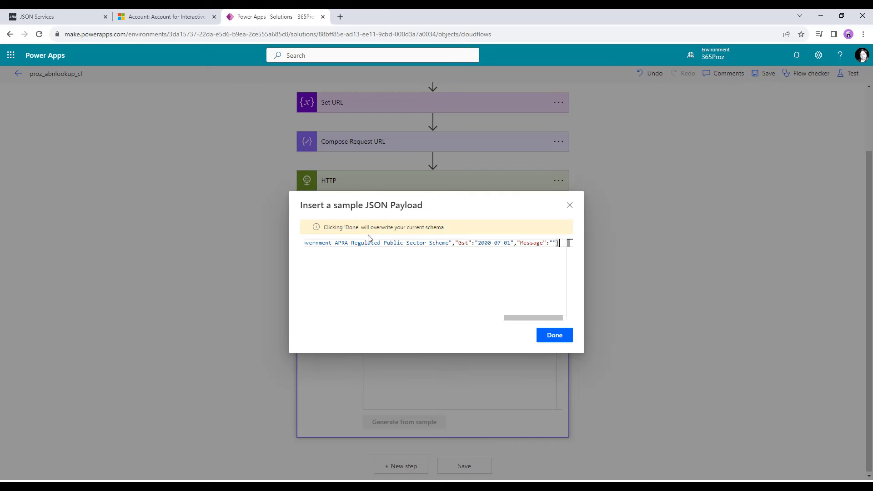
click(554, 336)
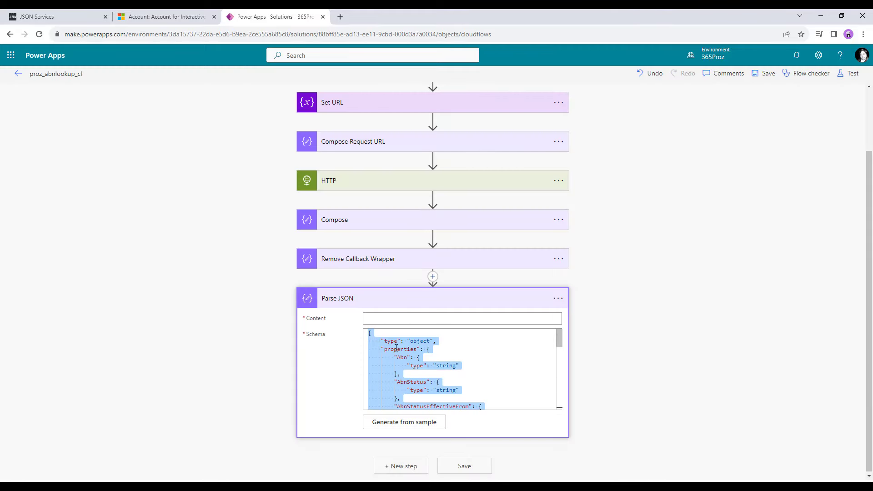
Set the Parse JSON Content to Remove Callback Wrapper's Outputs.
click(388, 319)
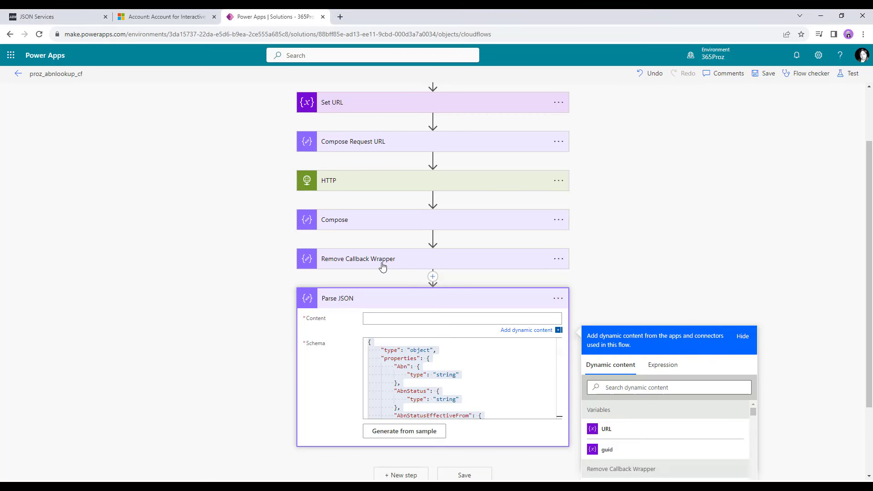
scroll(683, 440, down, 1)
click(682, 442)
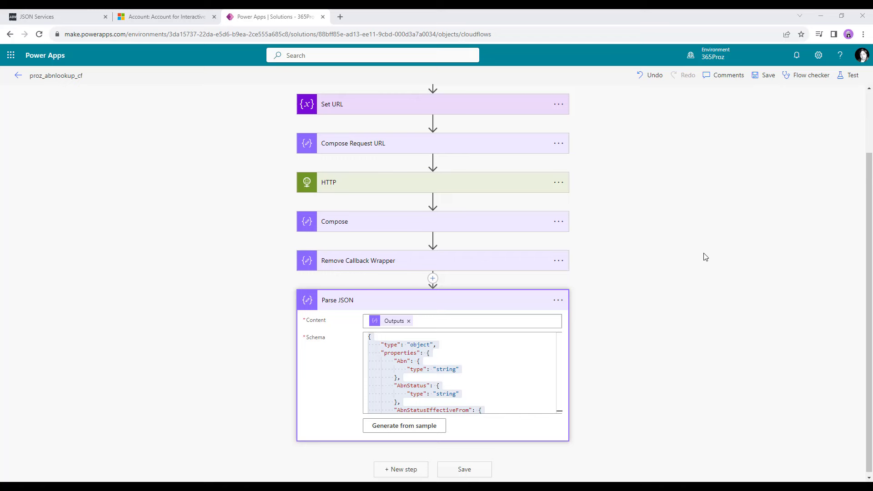
Run a test and review Parse JSON's Body output listing the parsed ABN fields.
click(850, 81)
click(761, 464)
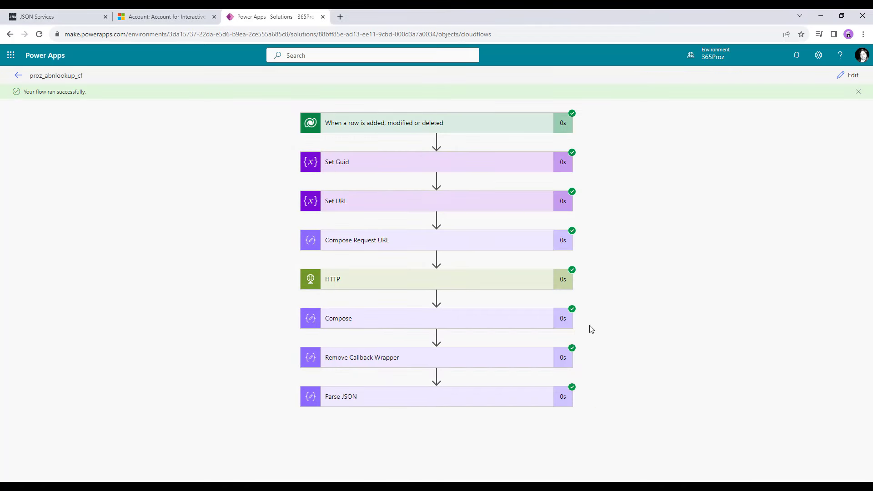
click(449, 401)
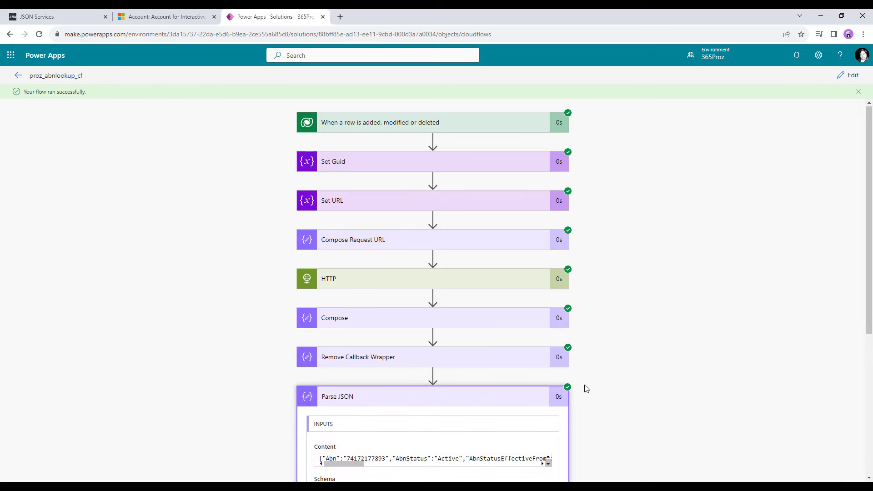
scroll(587, 387, down, 4)
scroll(587, 387, down, 1)
scroll(521, 386, down, 2)
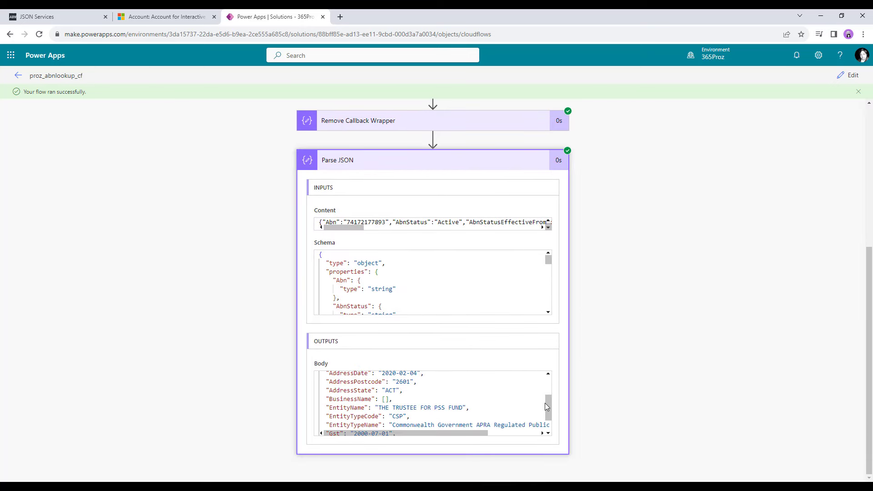
drag(547, 405, 550, 383)
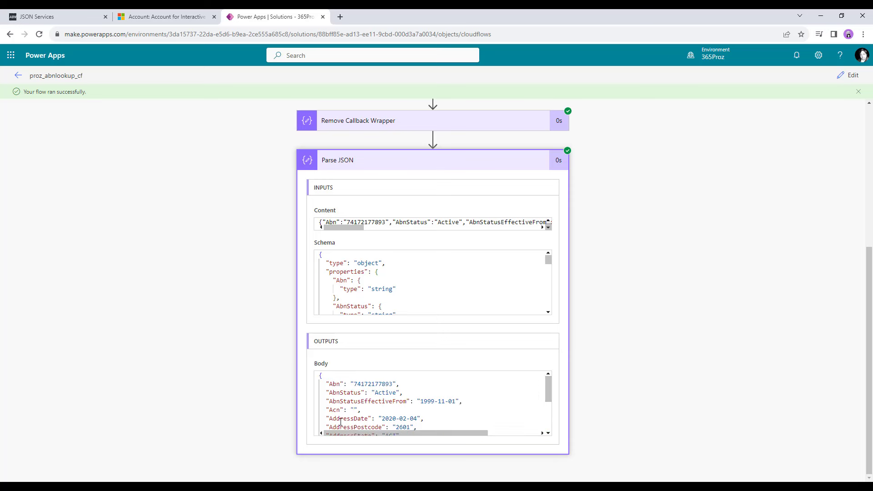
scroll(418, 403, down, 5)
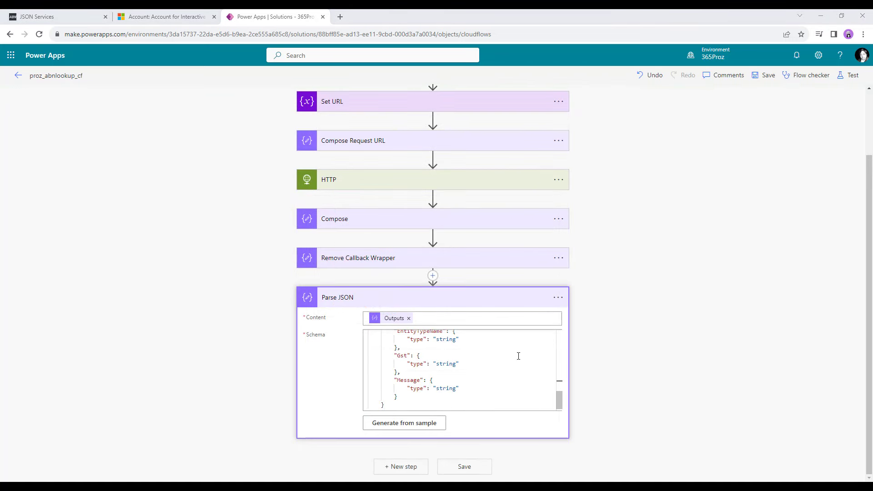
Change the Gst field's schema type to ["string", "null"].
scroll(518, 356, up, 1)
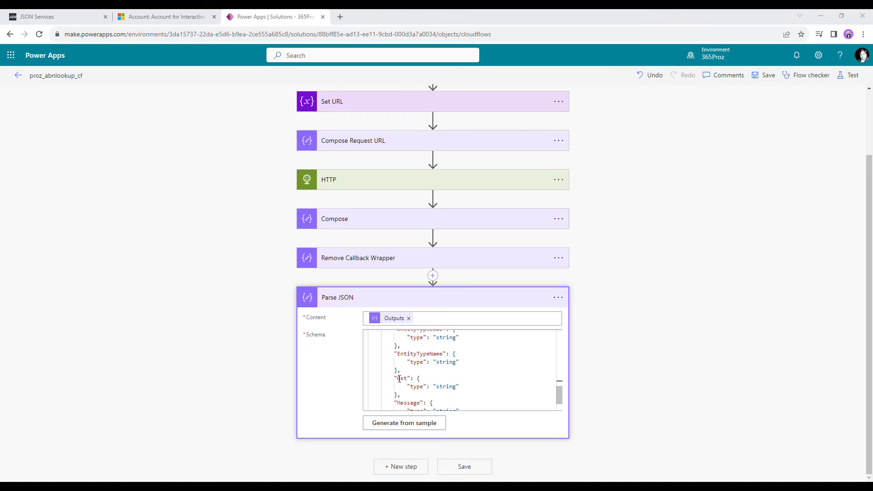
scroll(418, 373, up, 5)
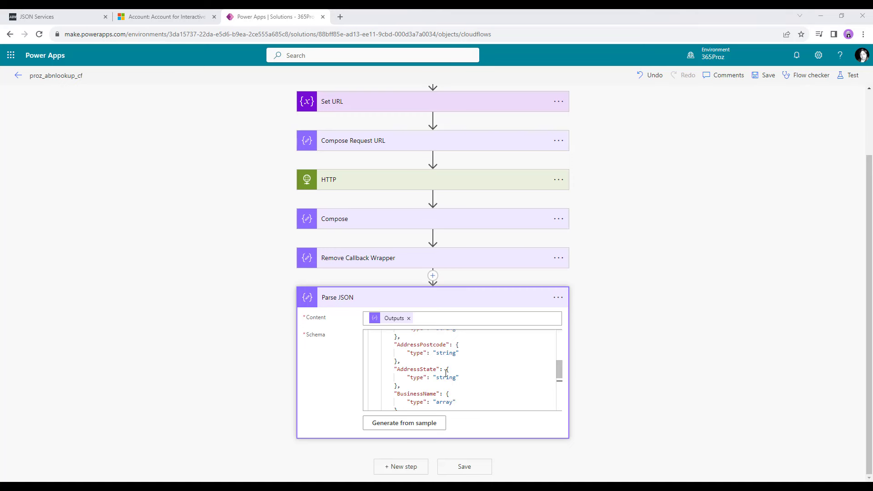
scroll(447, 373, up, 2)
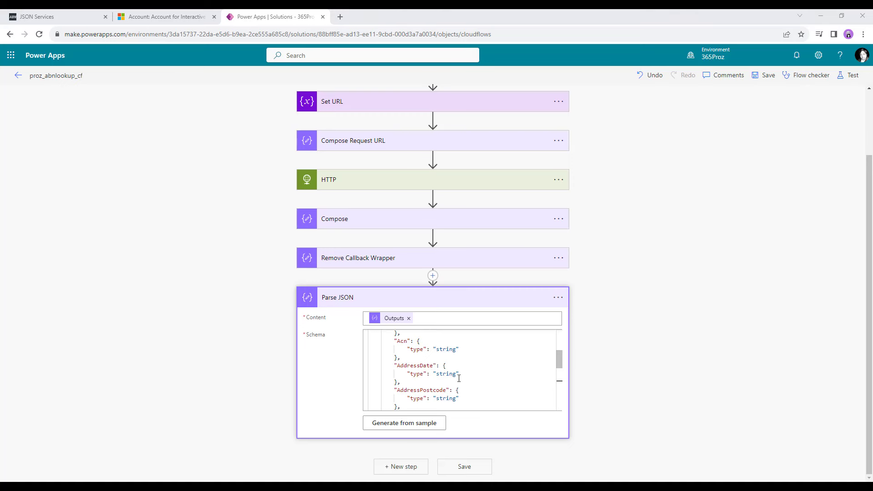
scroll(463, 379, down, 4)
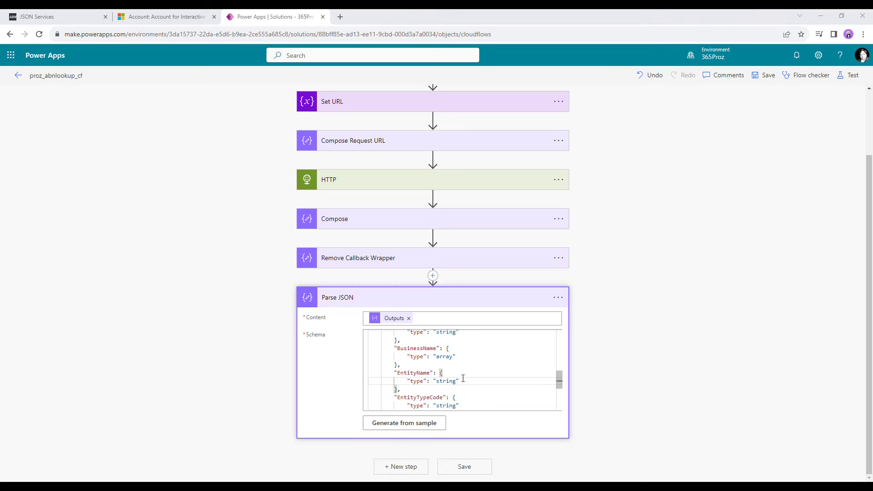
scroll(465, 378, down, 5)
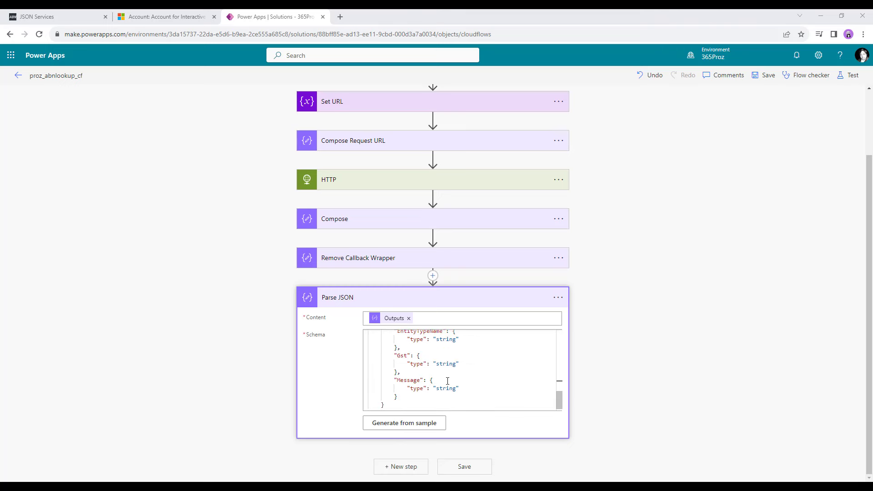
click(435, 362)
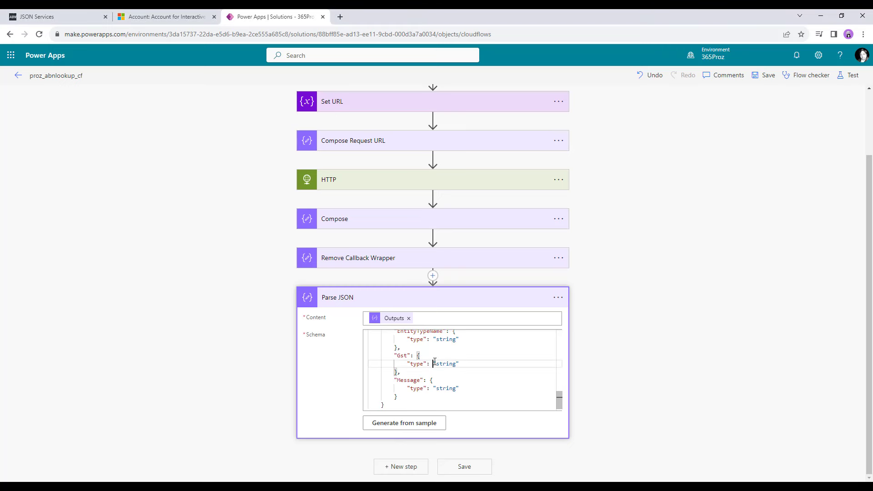
text([)
key(Right)
key(Right)
text(null"])
drag(408, 363, 495, 364)
key(ctrl+c)
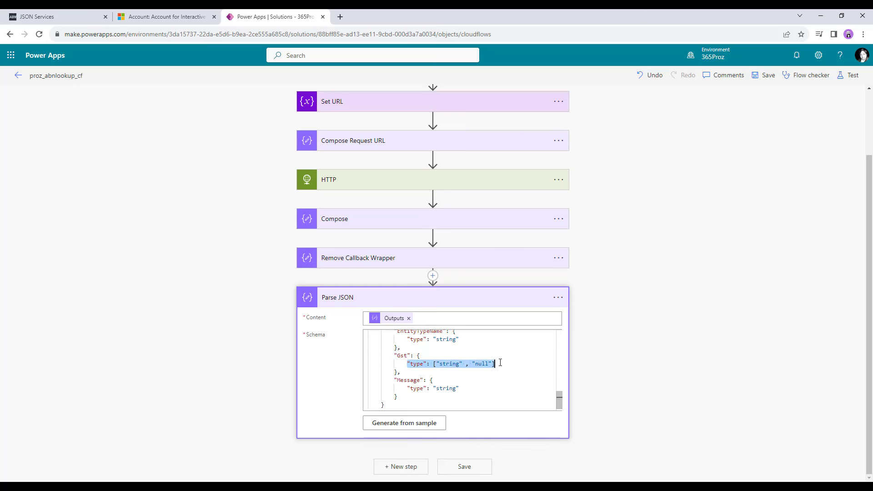
Give AddressDate the same ["string", "null"] type and save the flow.
scroll(469, 352, up, 10)
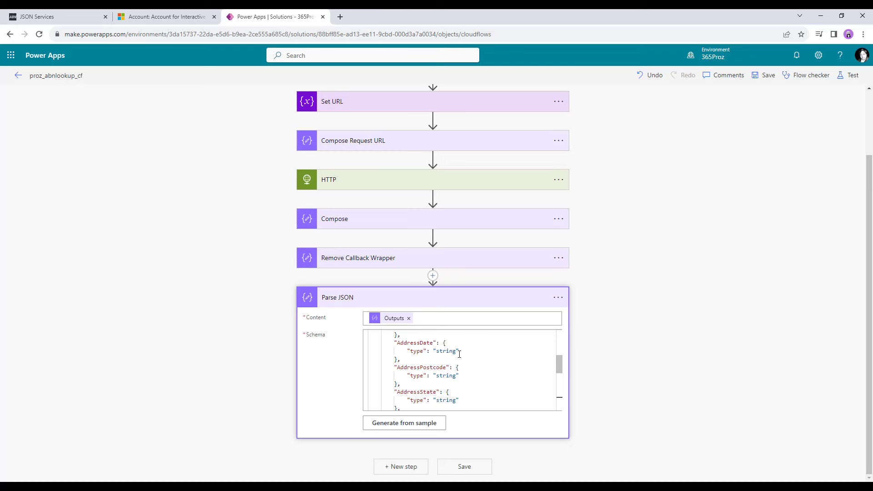
drag(407, 352, 459, 352)
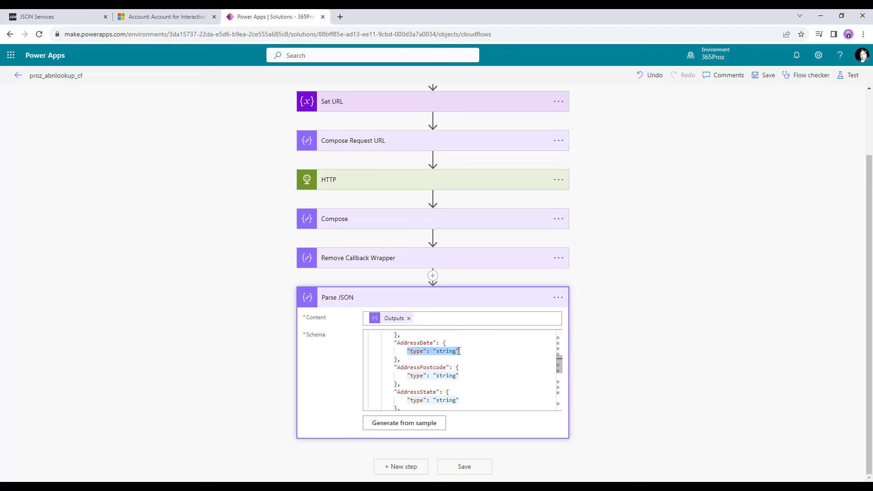
key(ctrl+v)
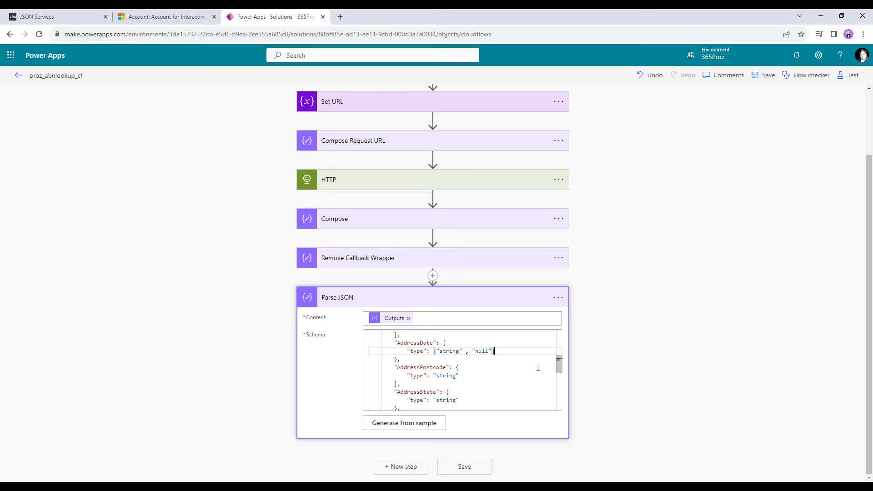
click(465, 471)
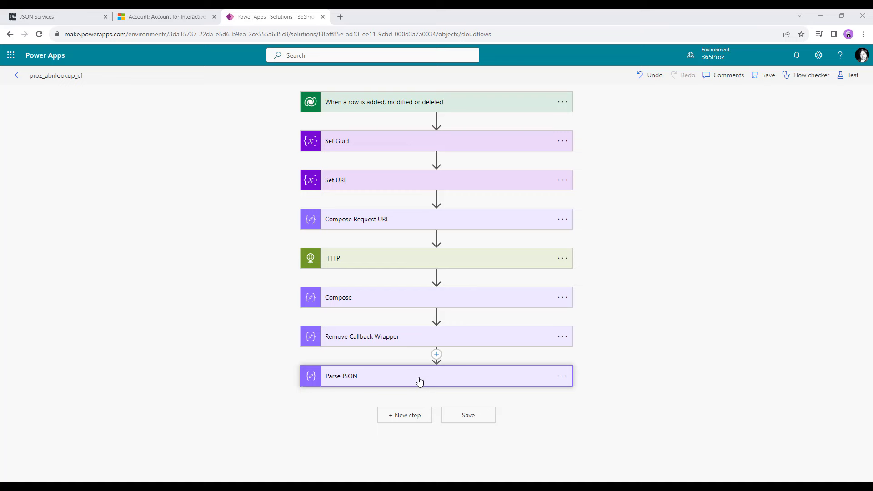
Add a Condition after Parse JSON testing AbnStatus is equal to Active.
click(417, 416)
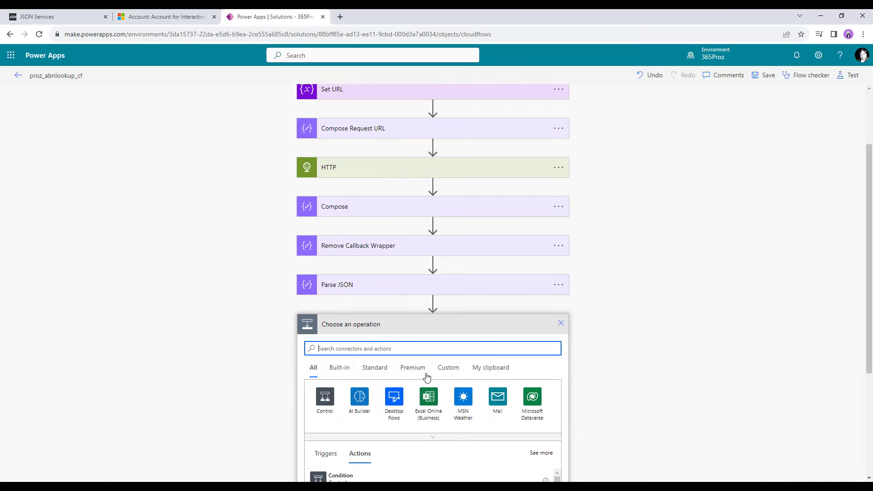
click(325, 397)
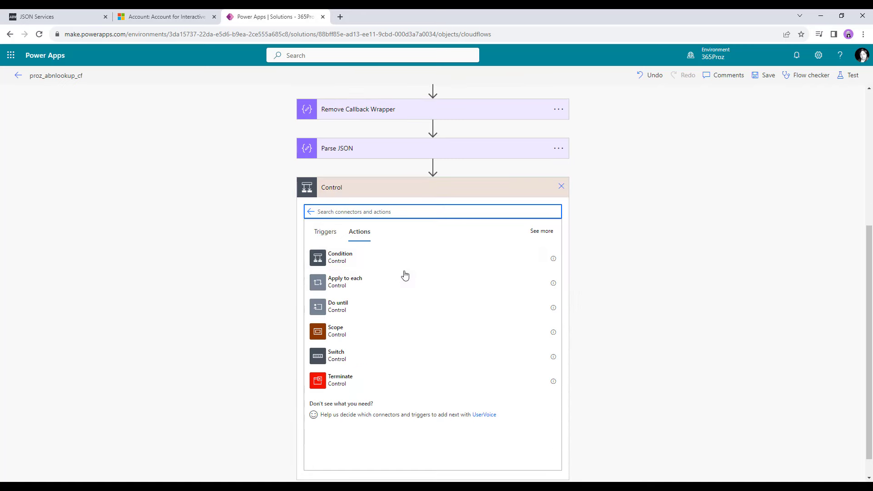
click(367, 255)
click(340, 317)
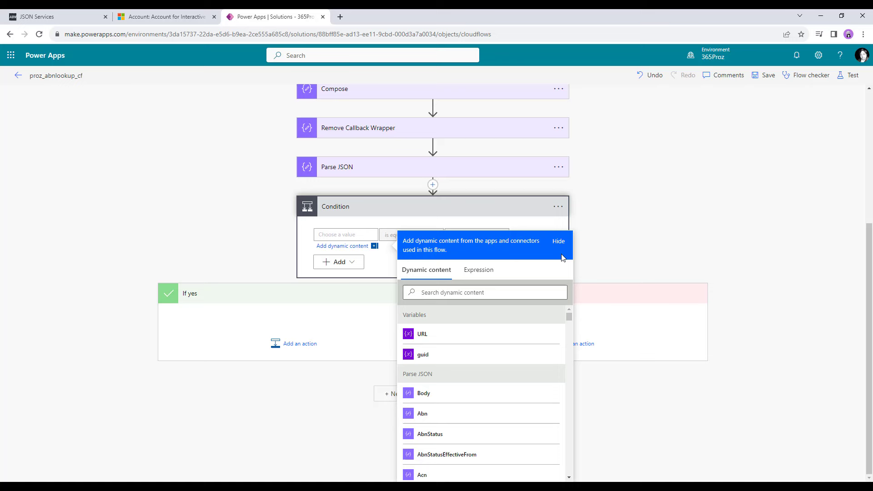
click(430, 293)
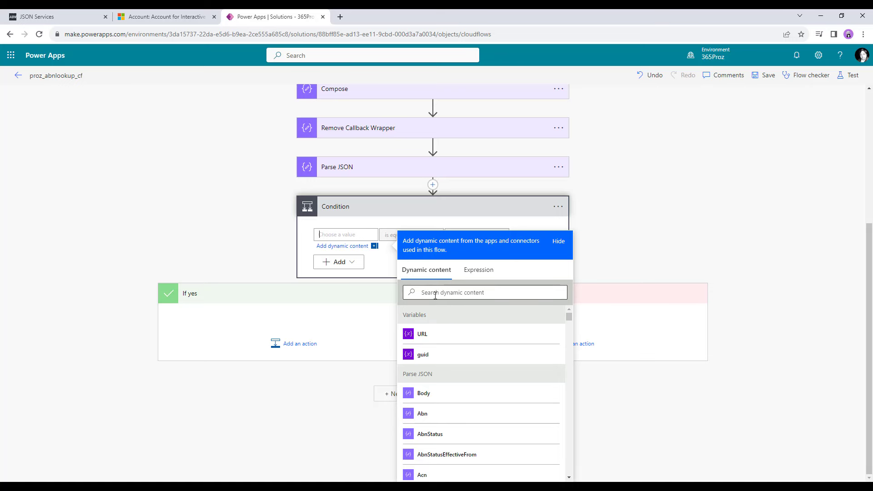
text(abns)
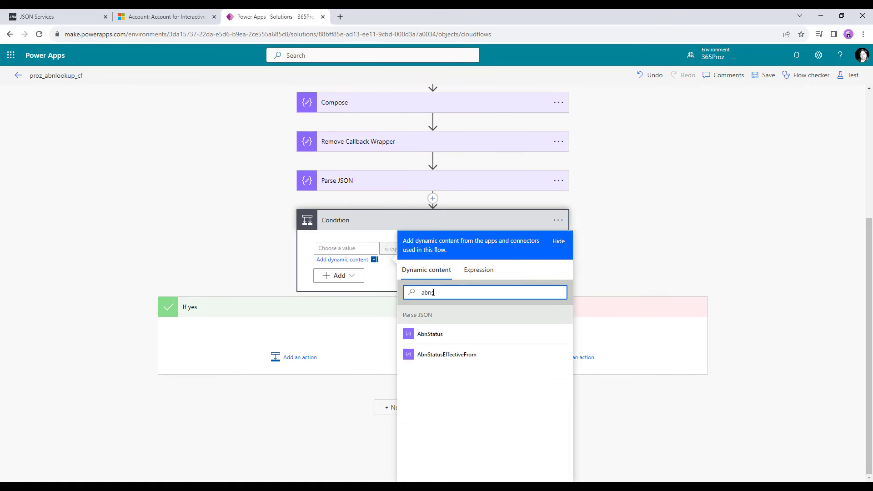
click(452, 334)
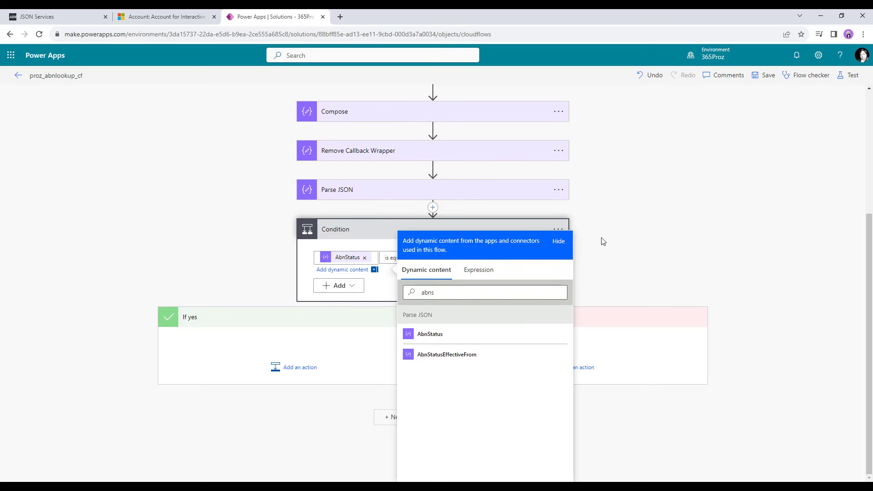
click(559, 242)
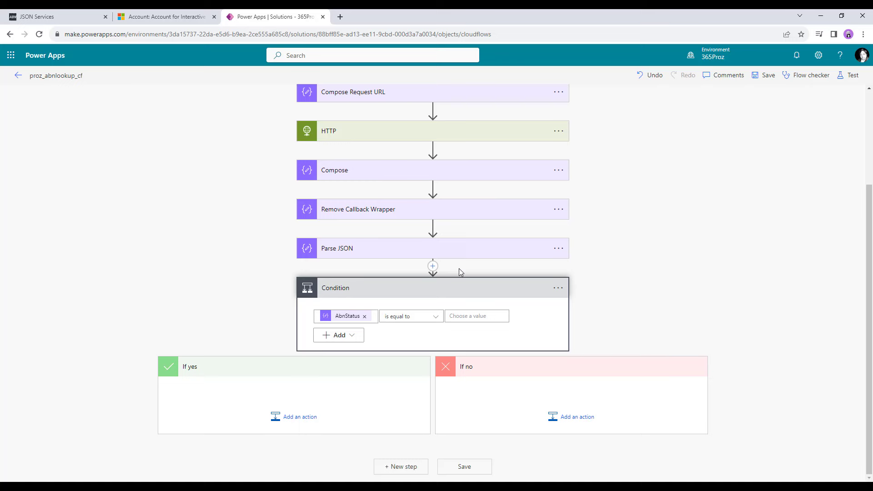
click(453, 315)
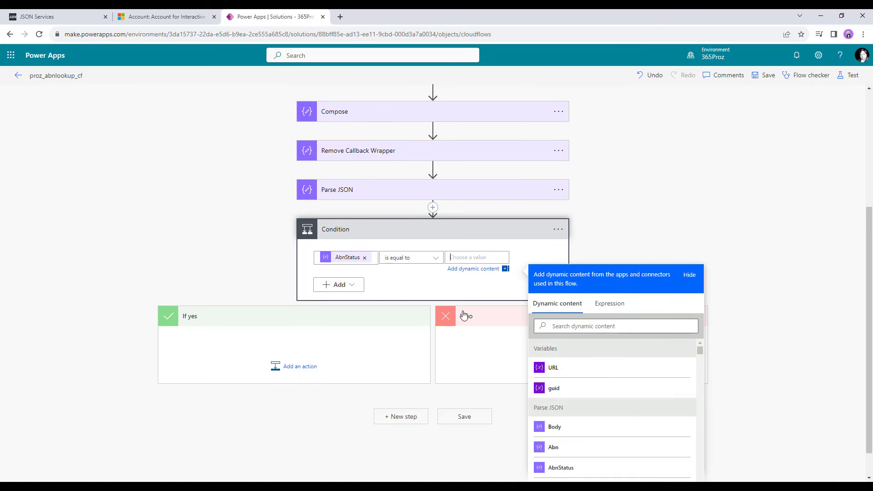
text(Active)
In the yes branch, add a Dataverse Update a row on Accounts with the triggering Account as Row ID.
click(291, 366)
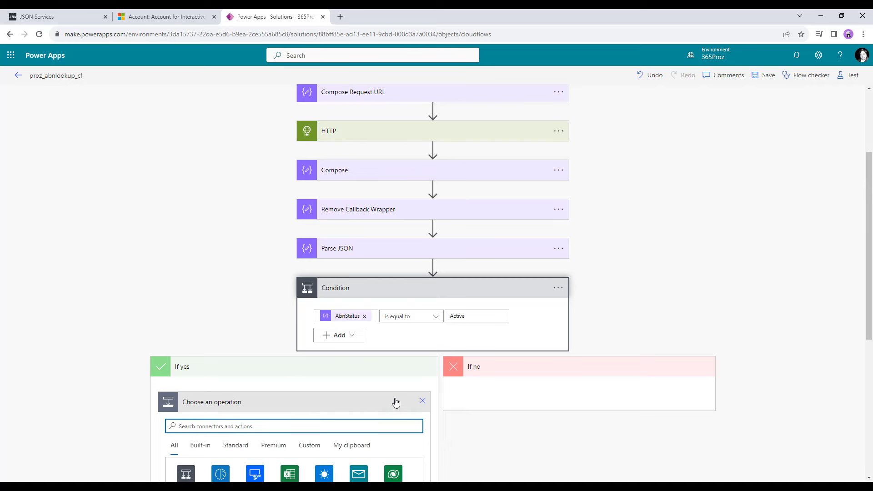
scroll(394, 402, down, 5)
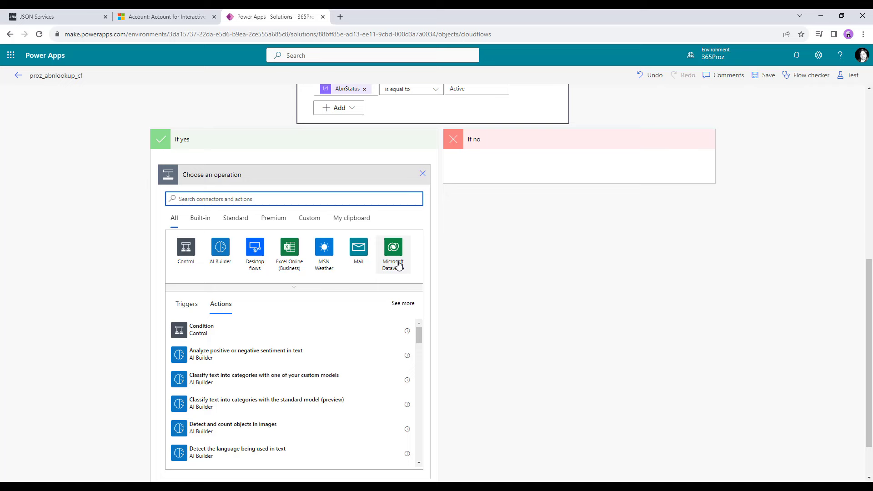
click(394, 262)
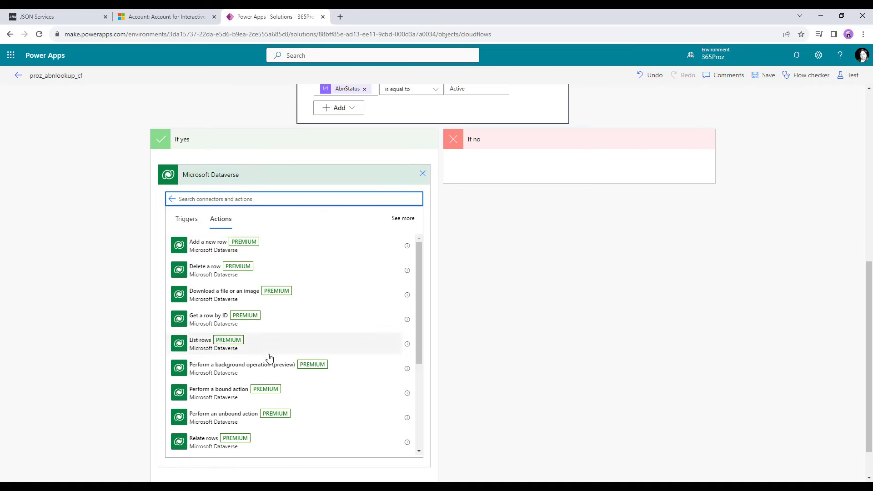
scroll(268, 359, down, 5)
click(361, 356)
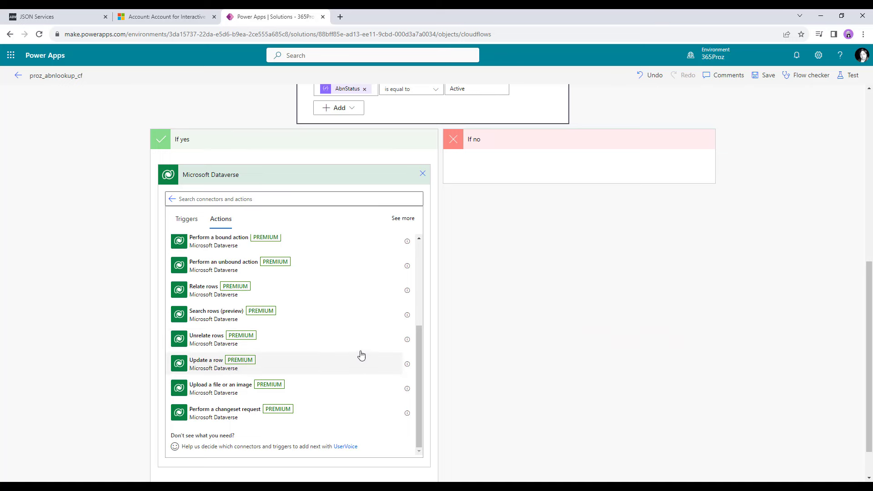
click(332, 351)
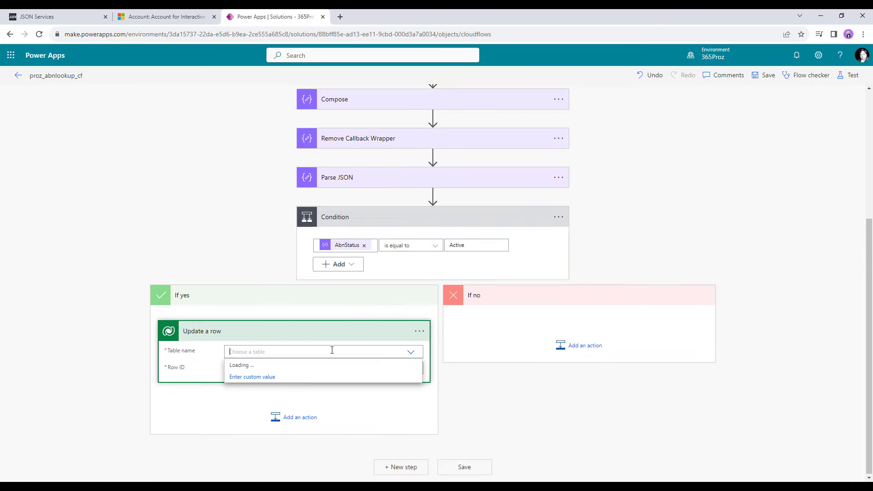
text(acc)
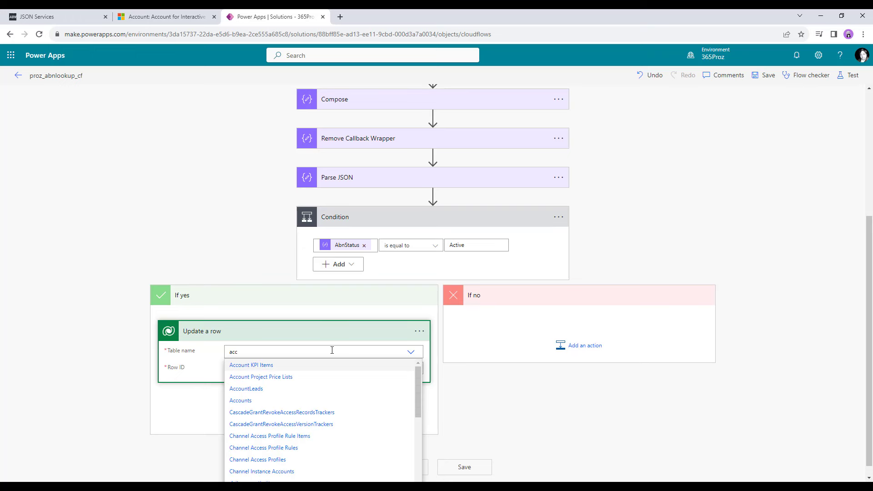
click(262, 401)
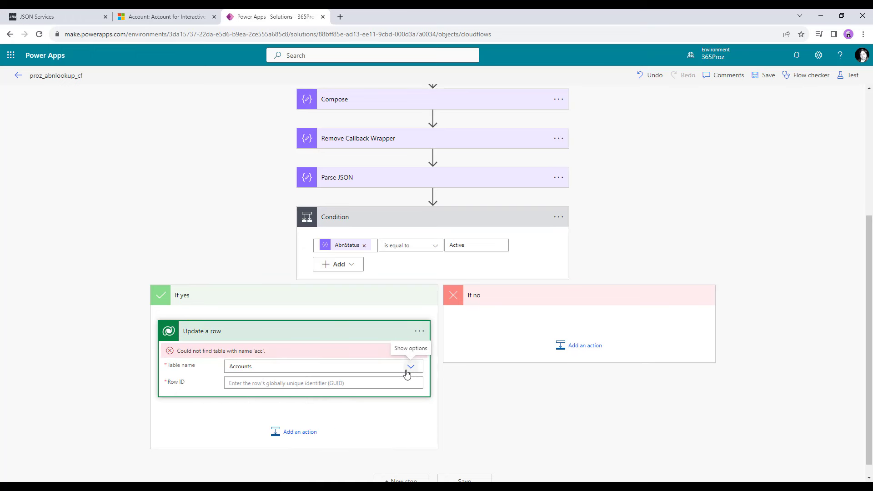
click(381, 368)
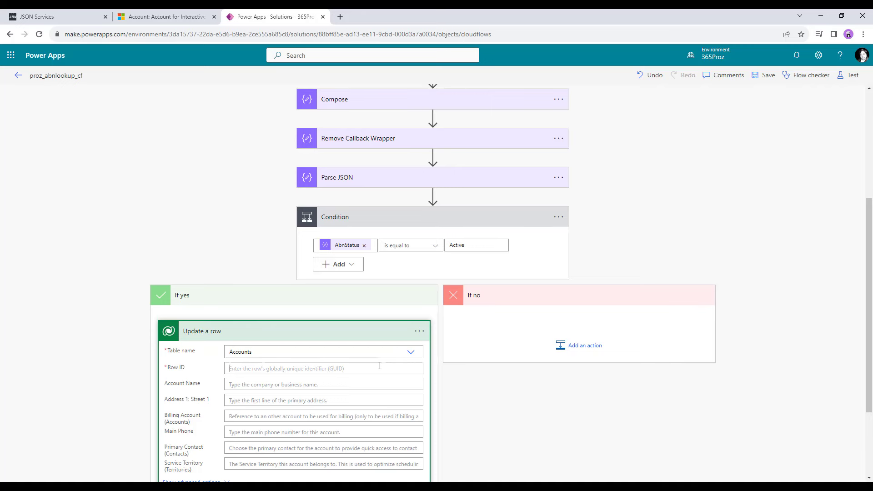
scroll(572, 421, down, 3)
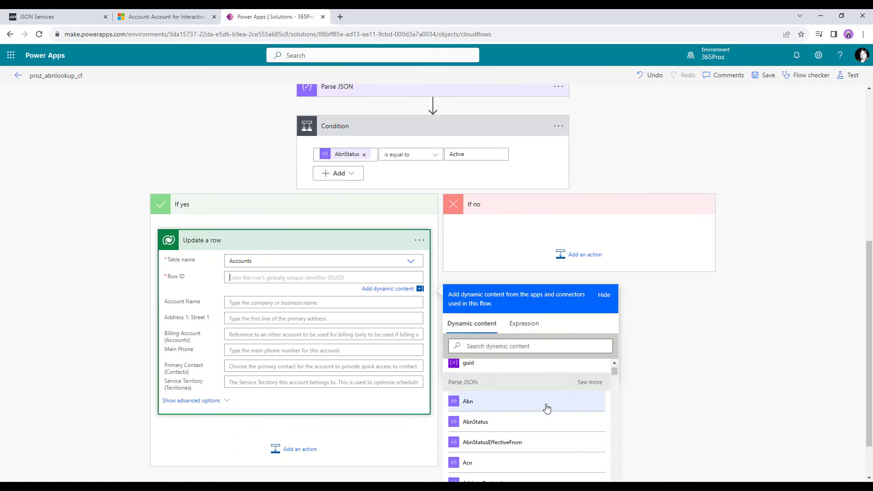
click(520, 347)
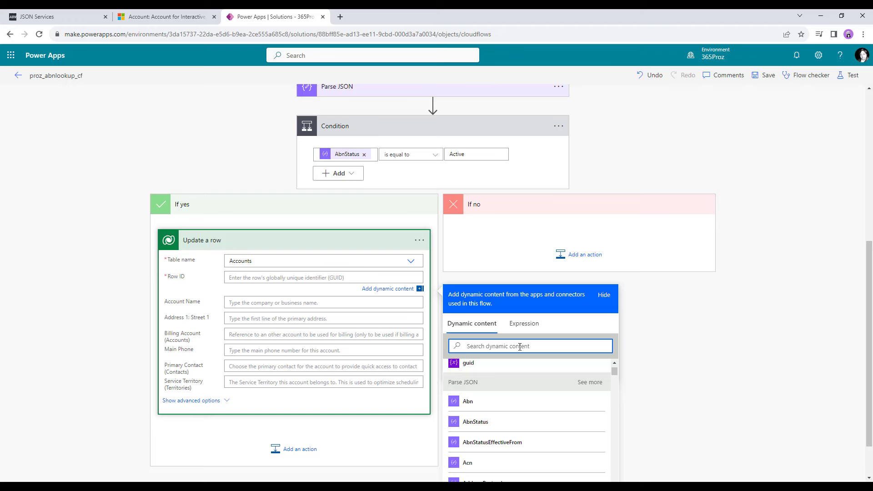
text(acco)
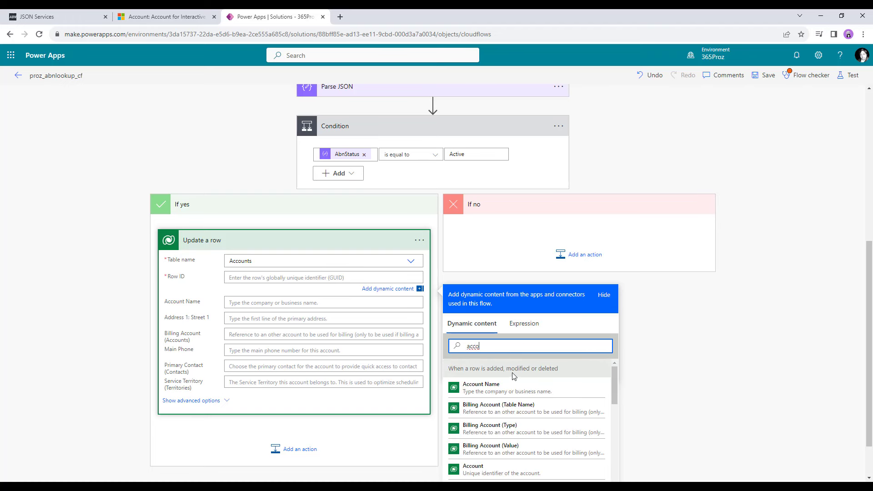
click(474, 469)
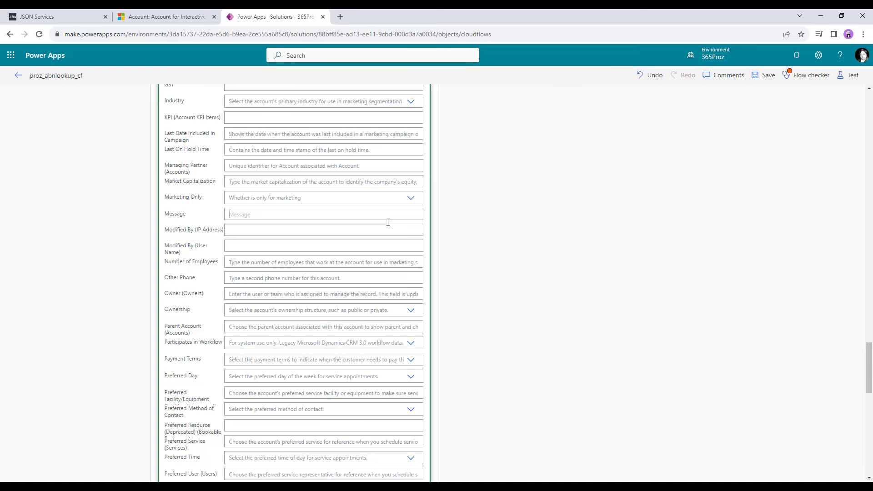
Fill the Message field with the body and name the step Correct ABN Details Provided.
click(504, 280)
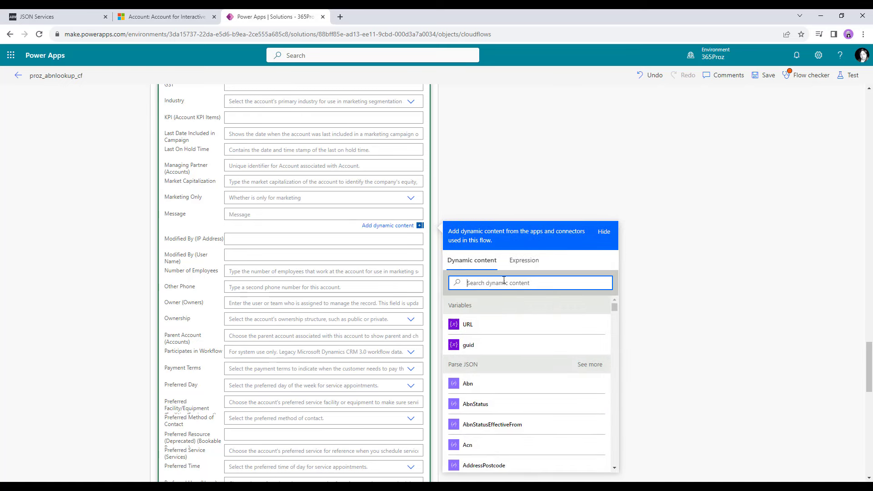
text(body)
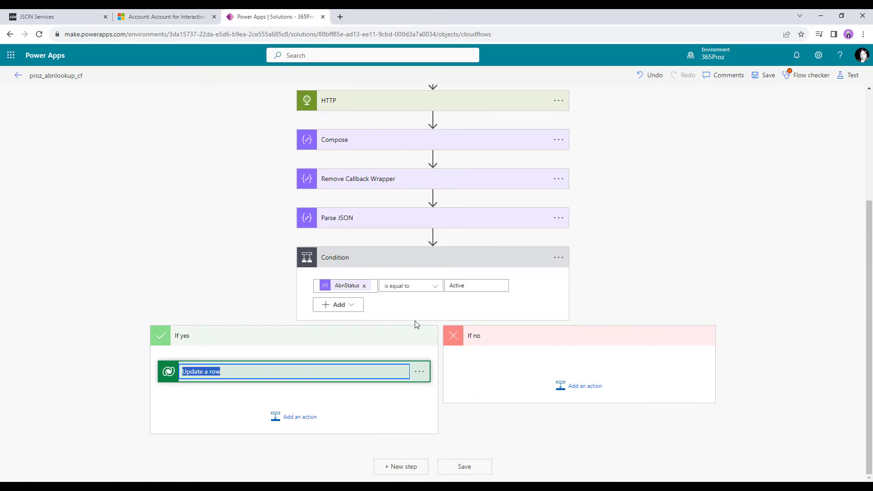
text(Correct ABN Details Provided)
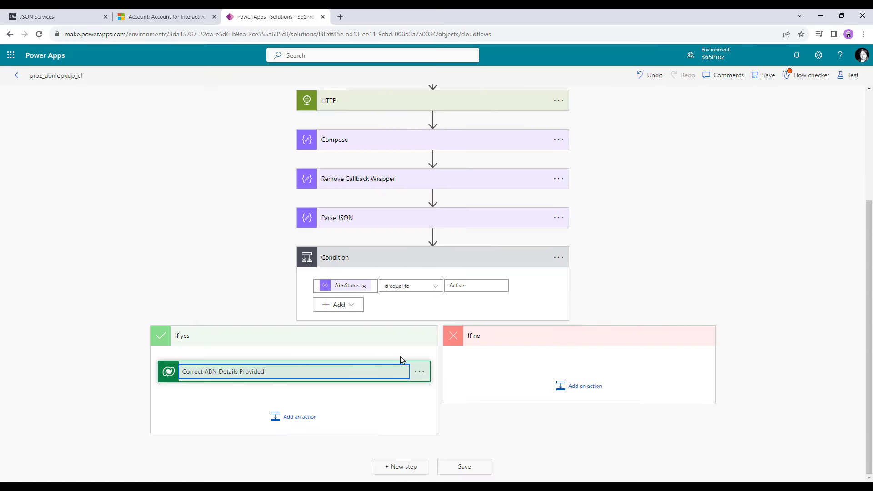
click(522, 424)
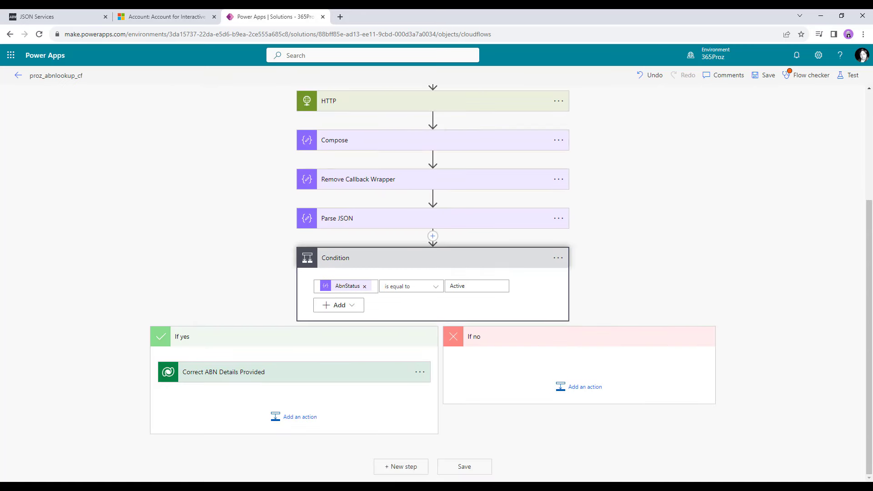
Add an Update a row step to the no branch named 'Incorrect ABN Details Provided'.
click(591, 387)
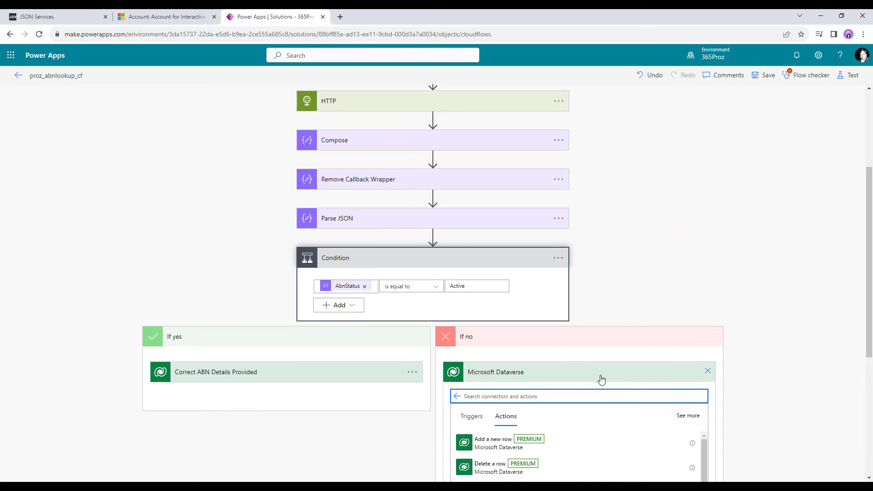
scroll(546, 405, down, 5)
click(500, 425)
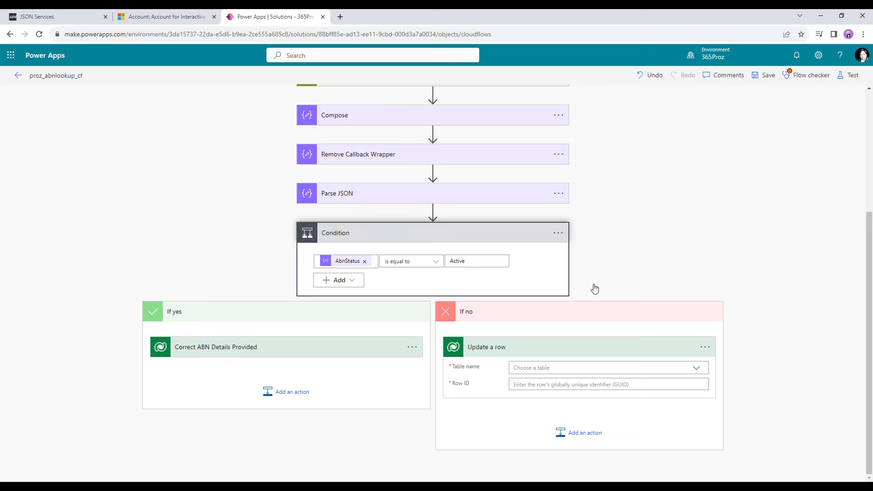
click(500, 331)
text(Correct ABN Details Provided)
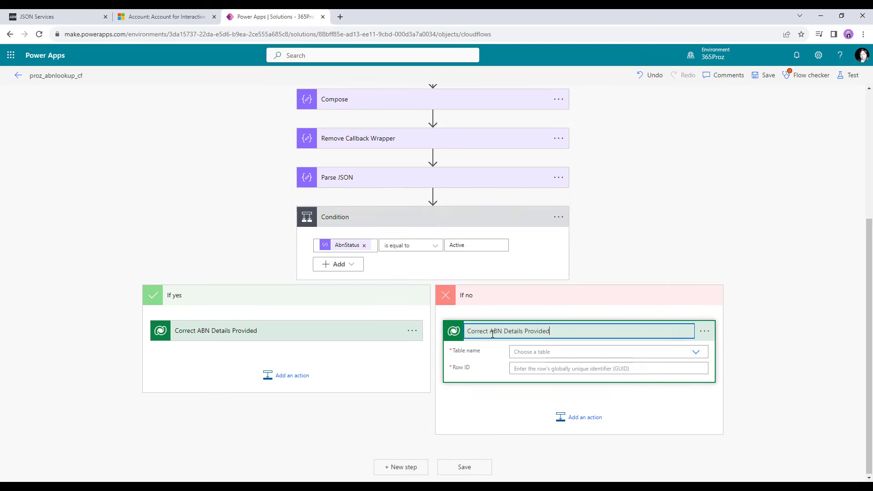
click(466, 331)
key(Delete)
text(Inc)
Set its table to Accounts and its Row ID to the triggering Account.
click(547, 352)
text(aco)
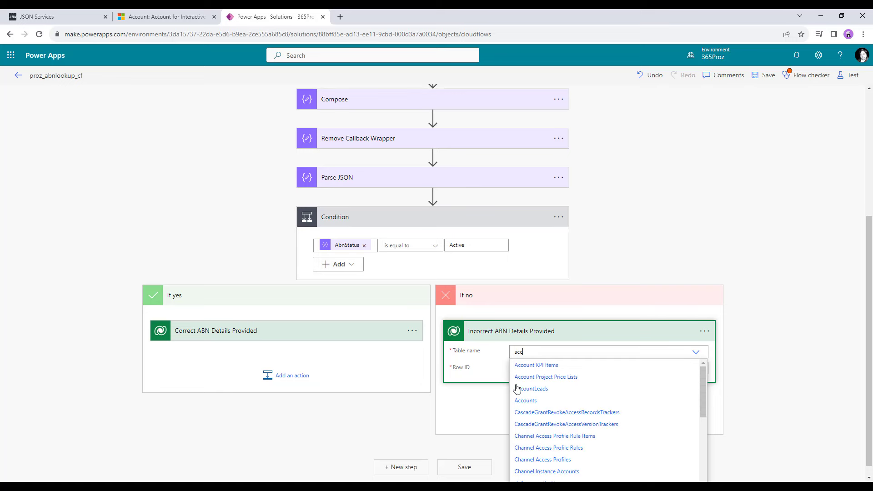
click(524, 401)
click(535, 383)
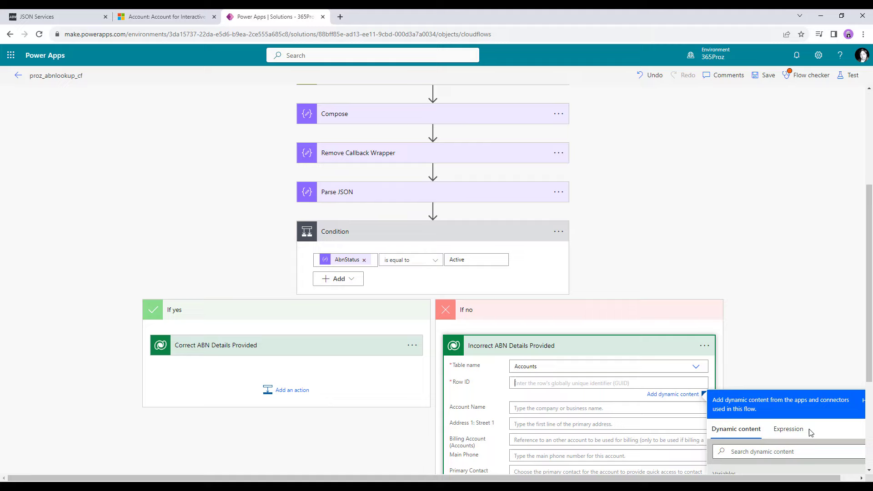
scroll(782, 433, down, 3)
click(735, 285)
text(acc)
click(738, 408)
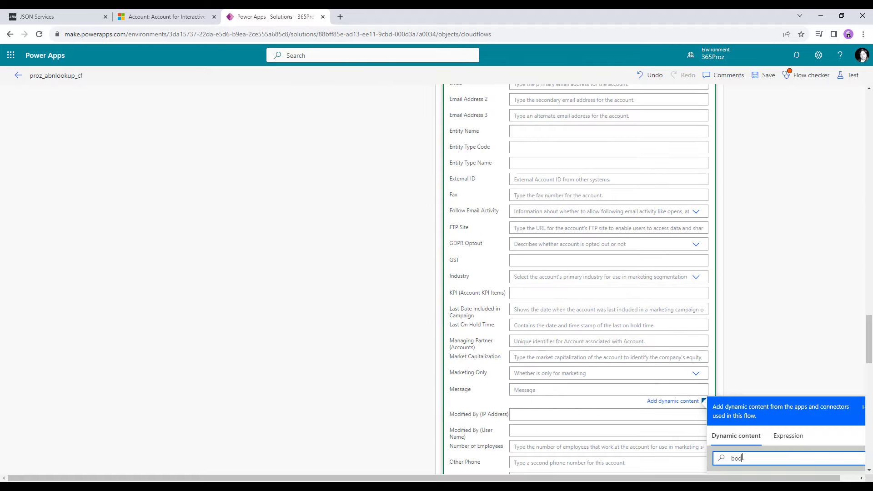
Put the HTTP Body into the Message field and save the flow.
text(y)
scroll(782, 432, down, 2)
click(734, 449)
click(765, 75)
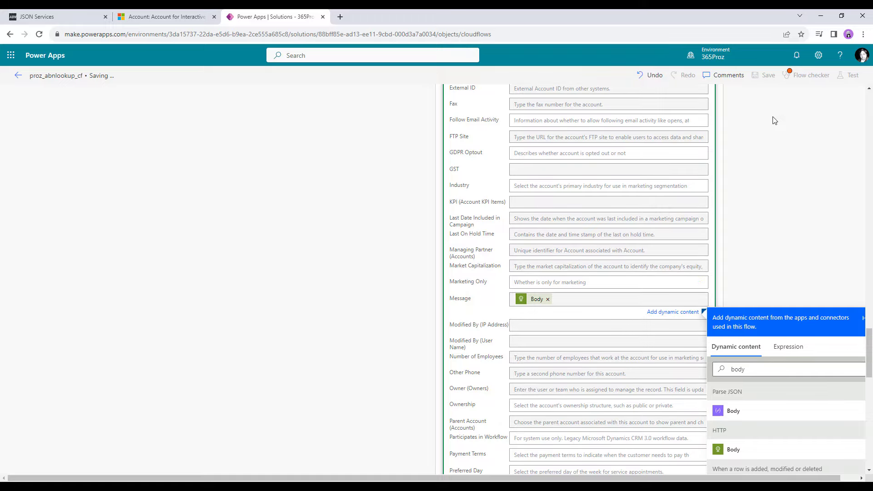
Collapse the If no and If yes branches of the Condition.
scroll(576, 227, up, 20)
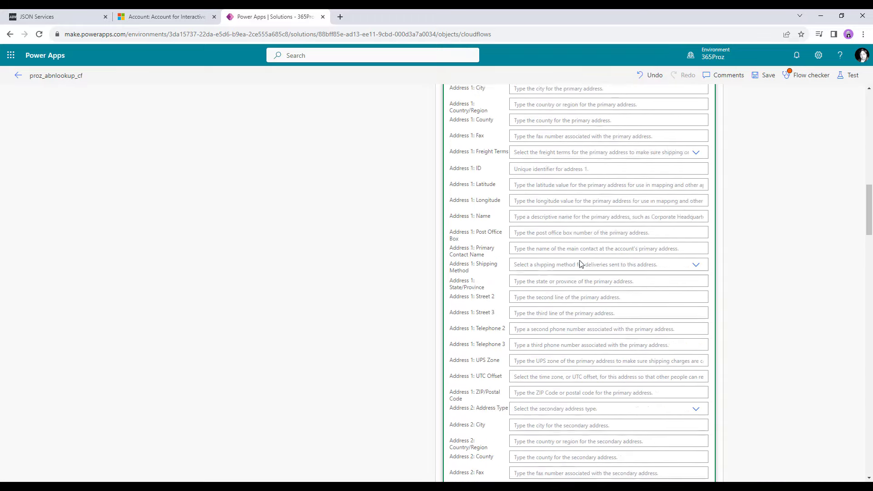
scroll(582, 279, up, 5)
scroll(578, 282, down, 4)
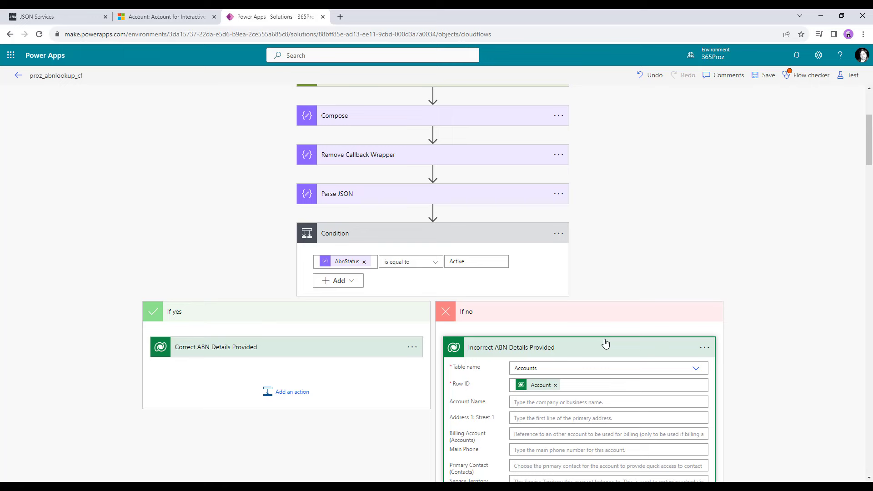
click(585, 317)
click(374, 341)
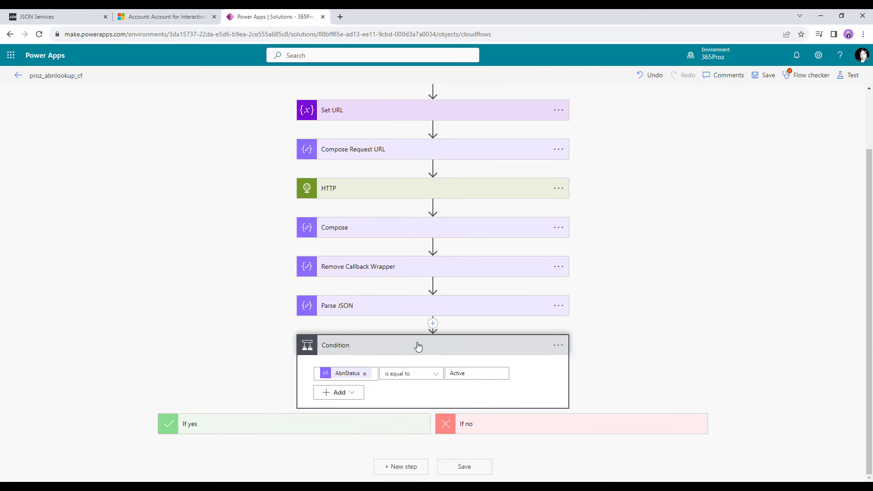
key(ctrl+shift+Tab)
click(577, 202)
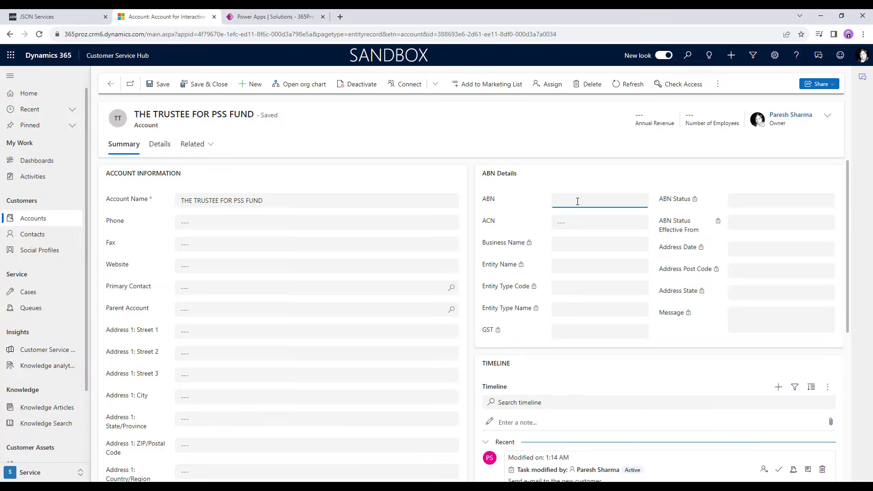
key(ctrl+v)
click(162, 86)
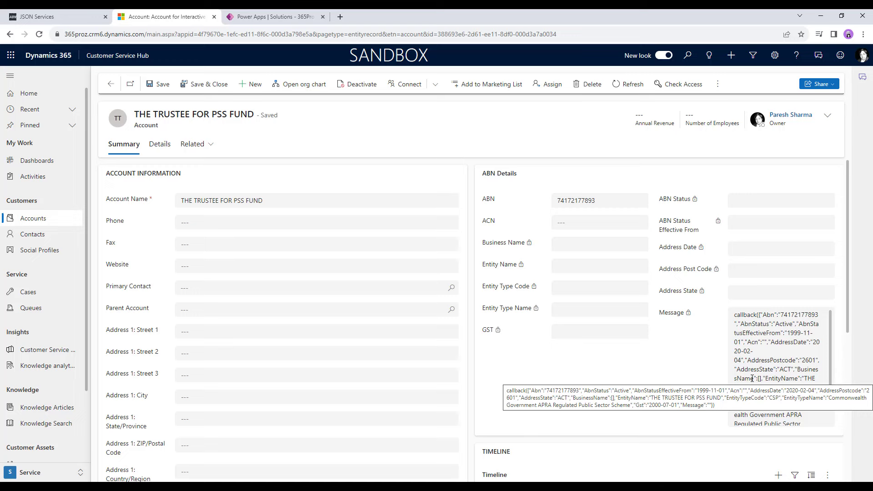
Drop the ABN's last three digits, save, and select the 'Search text is not a valid ABN or ACN' message.
click(623, 201)
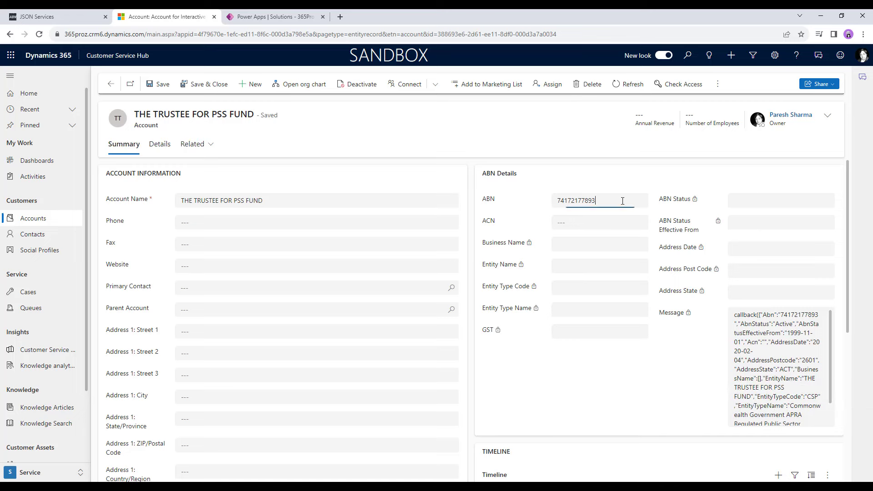
key(BackSpace)
key(BackSpace)
key(BackSpace)
click(163, 84)
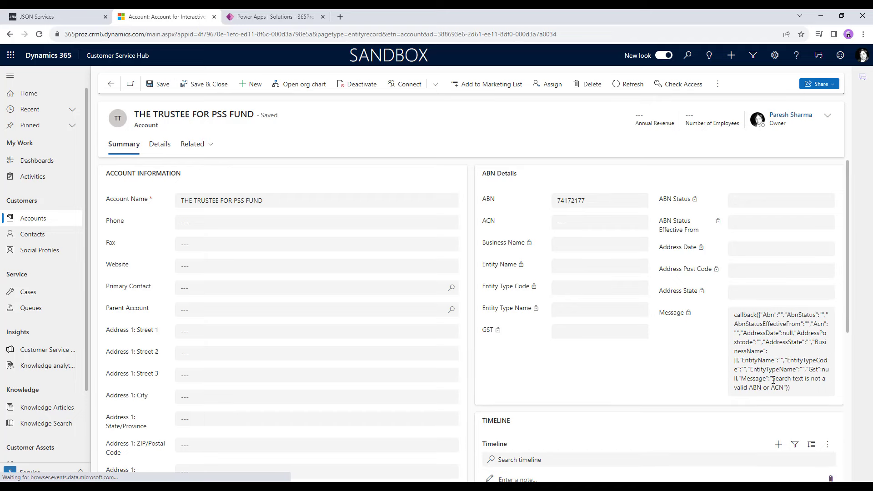
mouse_move(772, 380)
mouse_down()
mouse_move(837, 385)
mouse_move(771, 387)
mouse_move(784, 387)
mouse_up()
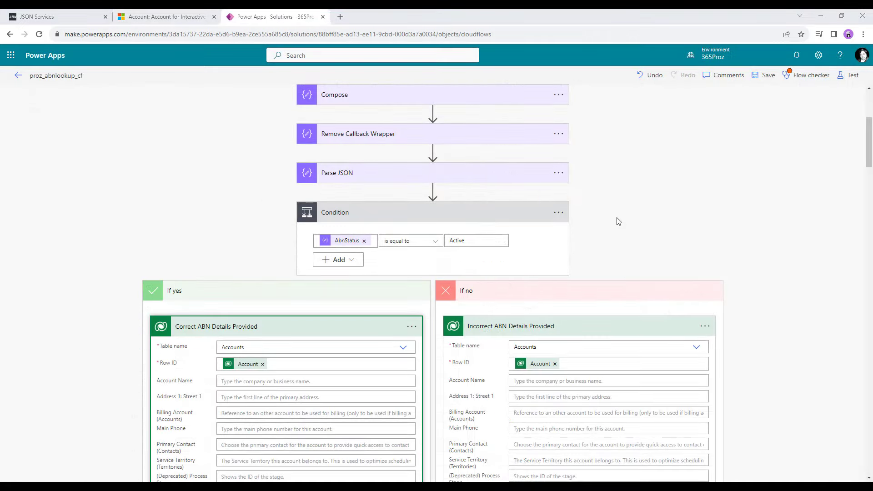
Map AbnStatus and AbnStatusEffectiveFrom into the ABN Status and ABN Status Effective From fields.
scroll(610, 221, down, 4)
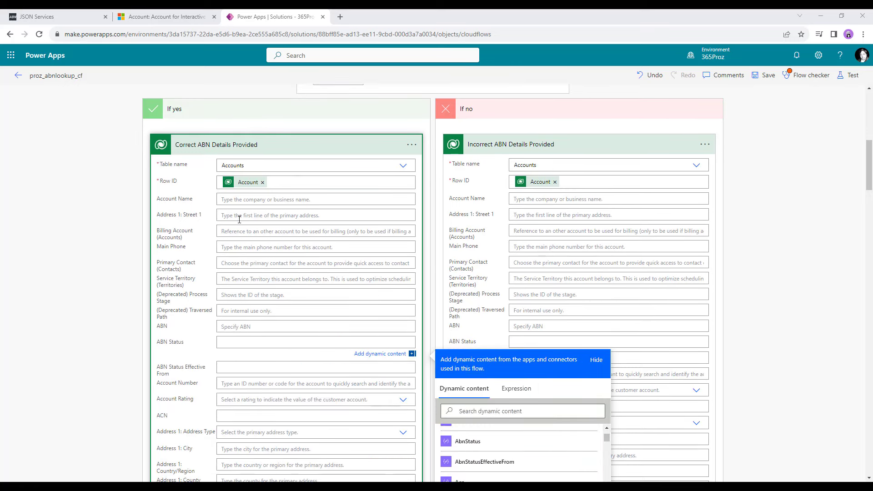
click(235, 342)
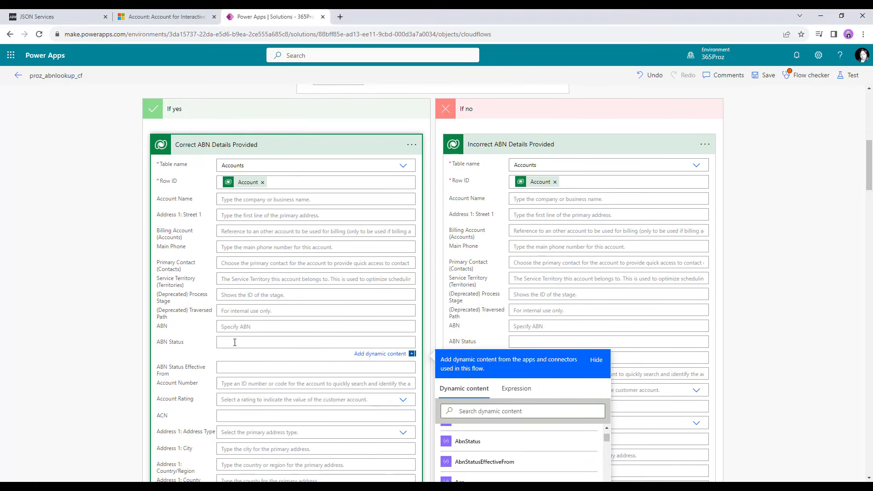
click(469, 412)
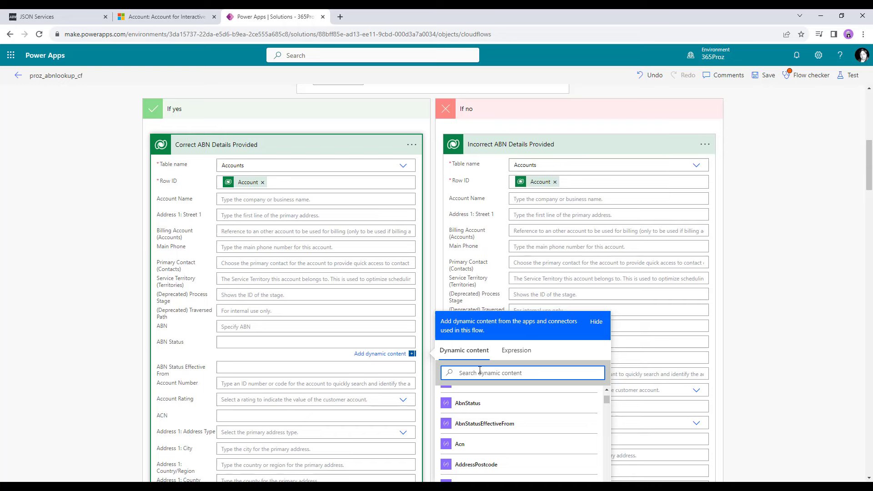
text(abn)
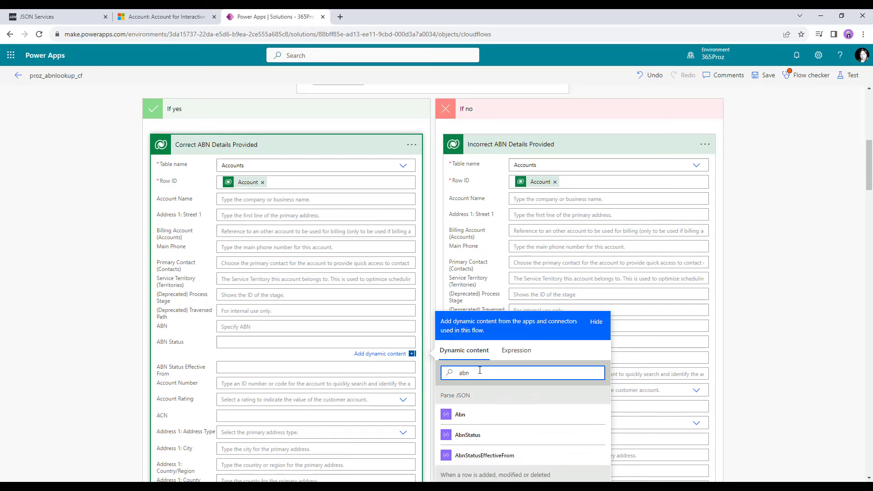
click(471, 435)
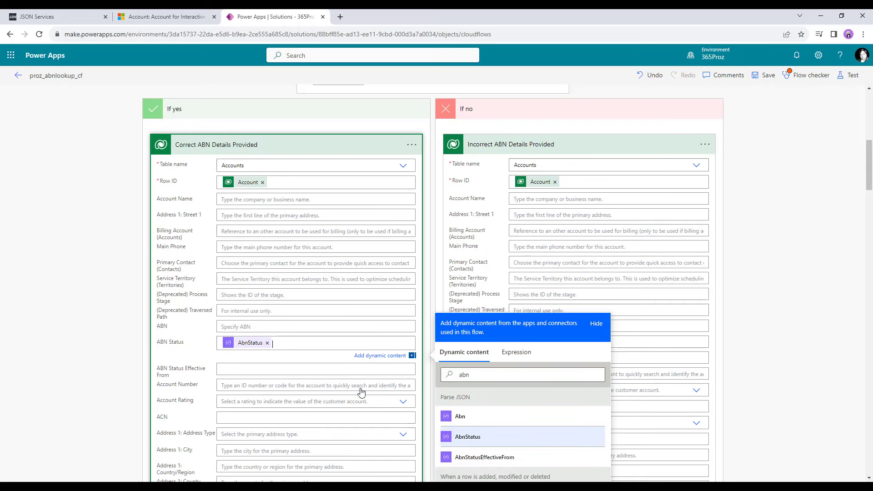
click(247, 371)
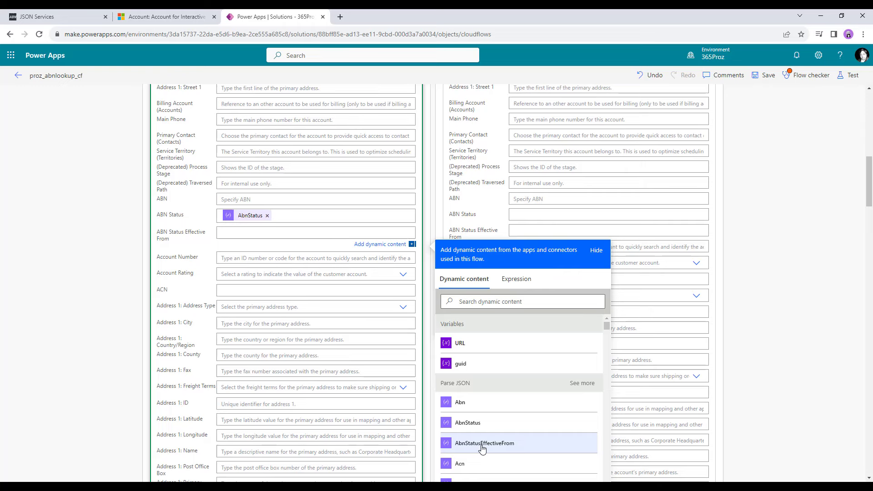
click(482, 449)
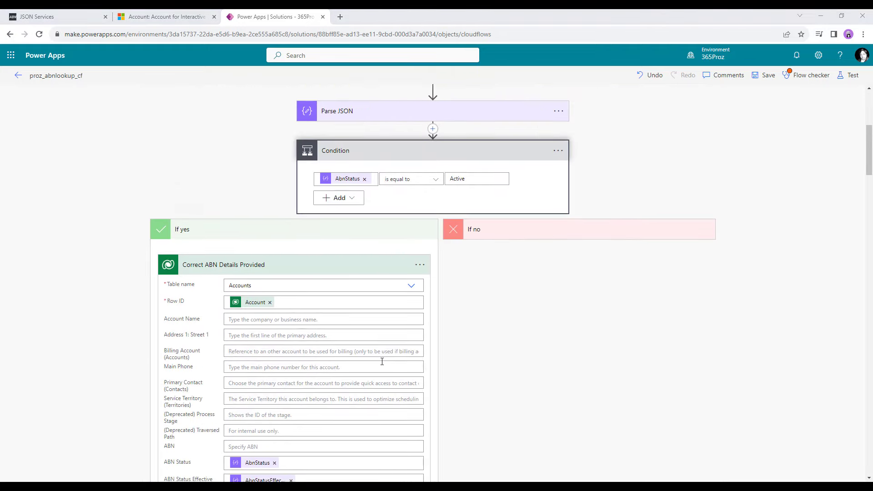
Remove the stray Acn from Entity Type Name and save the flow.
scroll(382, 361, down, 3)
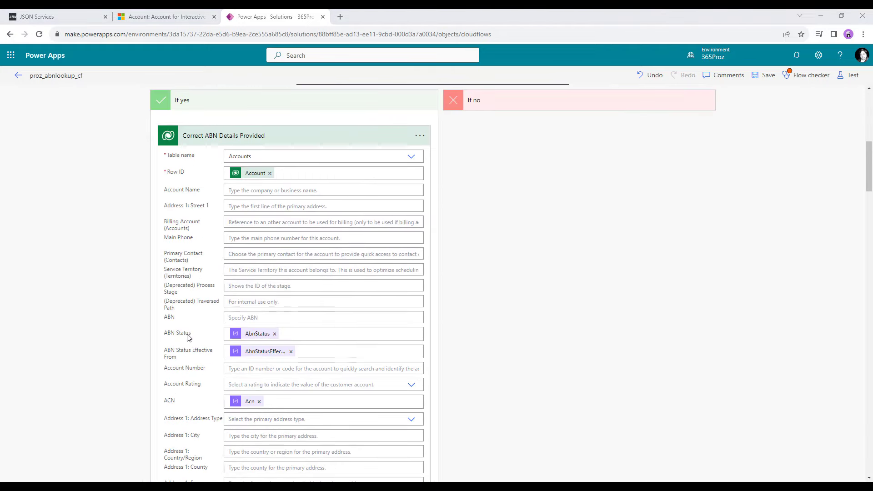
scroll(211, 310, down, 1)
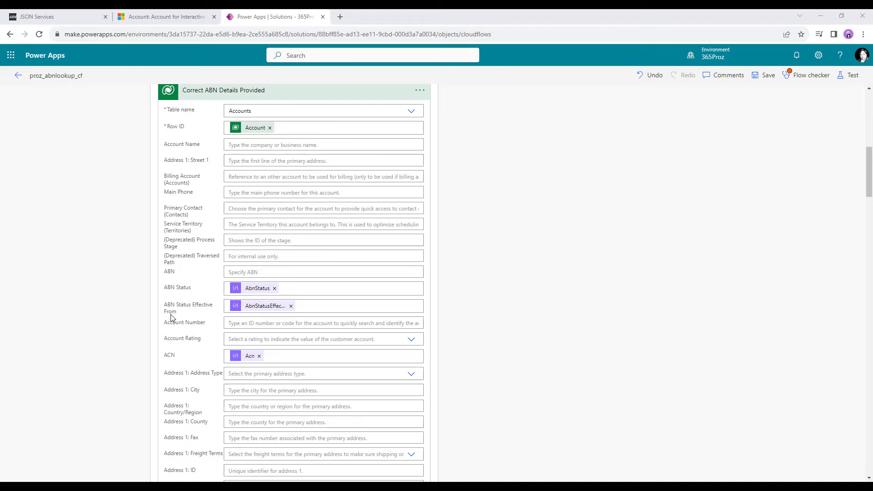
scroll(182, 320, down, 1)
scroll(230, 366, down, 16)
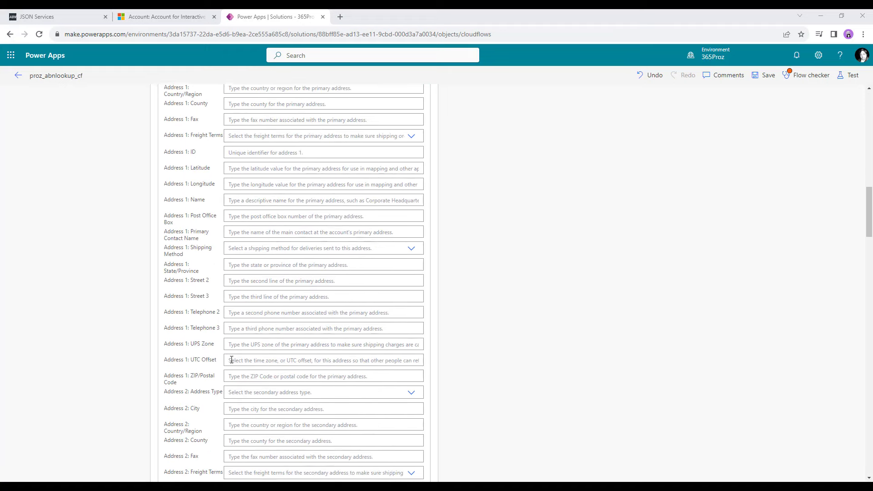
scroll(236, 356, down, 1)
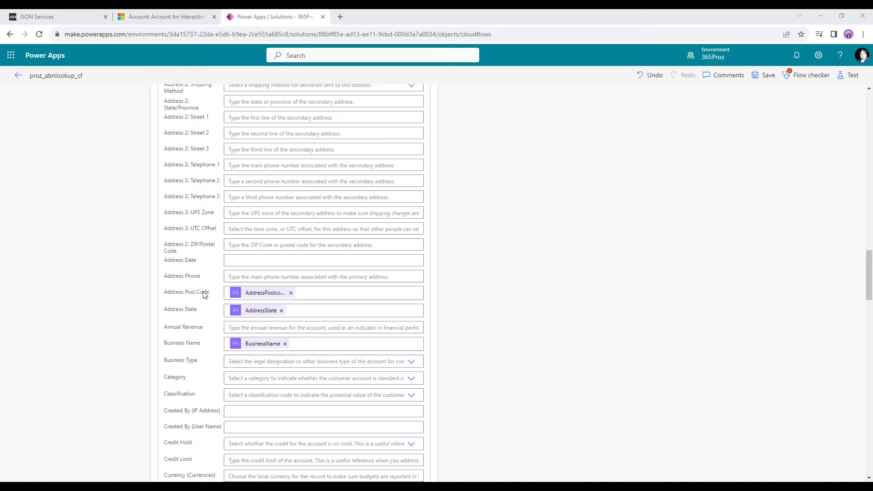
scroll(227, 355, down, 10)
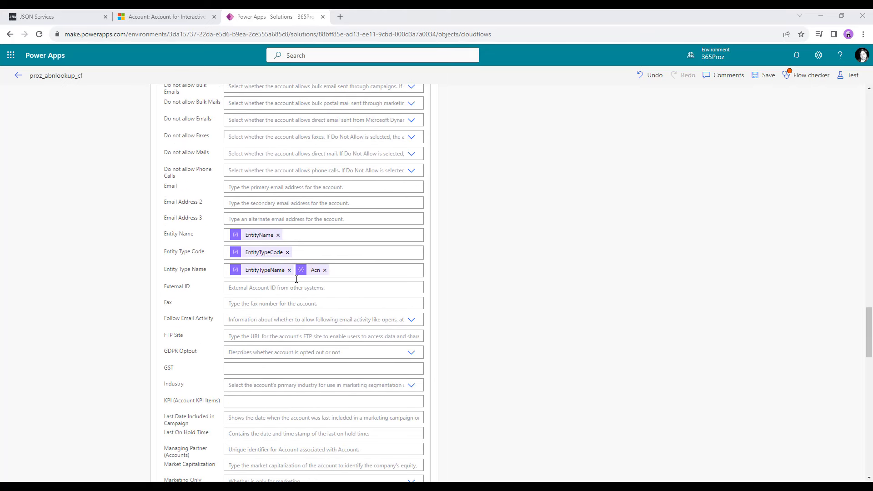
click(325, 270)
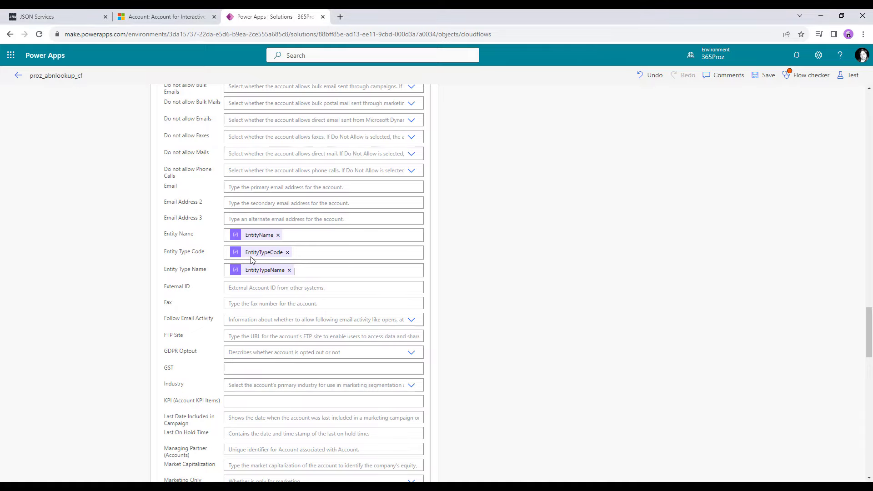
scroll(512, 157, up, 3)
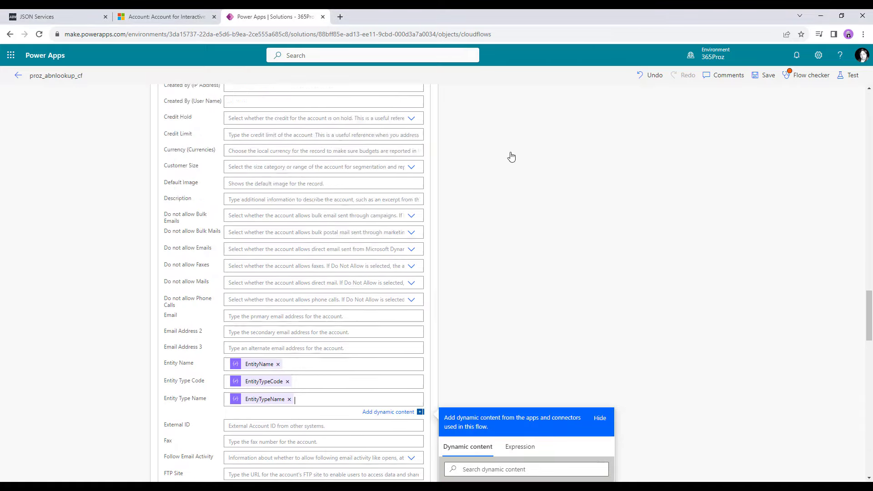
scroll(512, 157, up, 15)
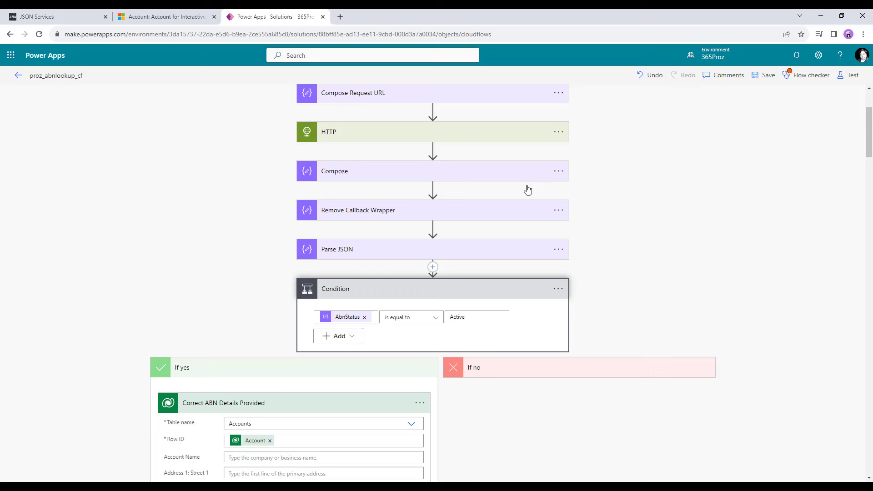
scroll(490, 367, down, 2)
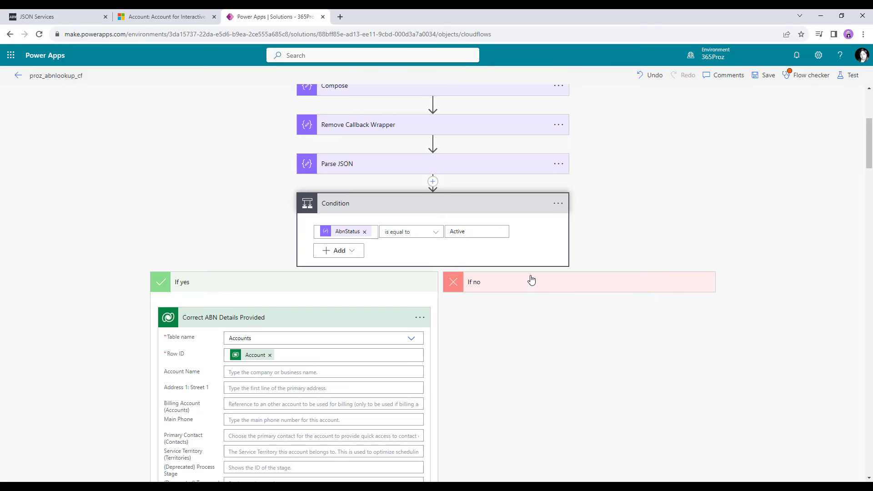
click(768, 80)
key(ctrl+shift+Tab)
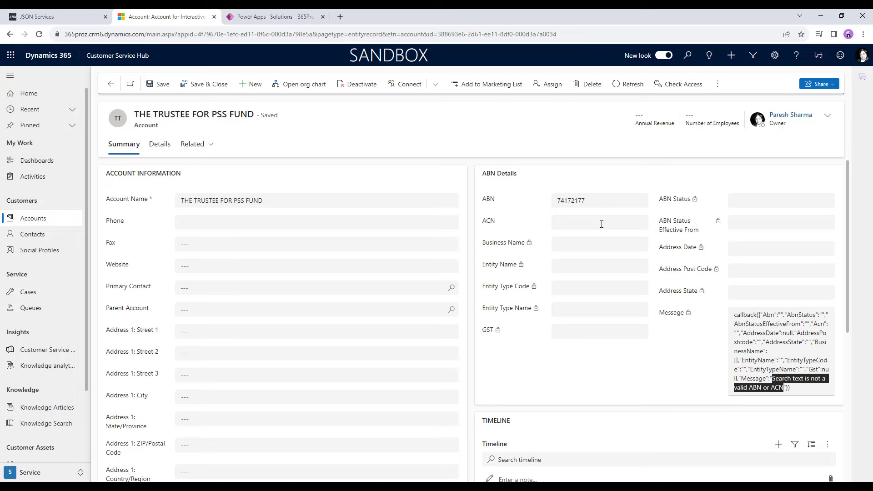
click(594, 200)
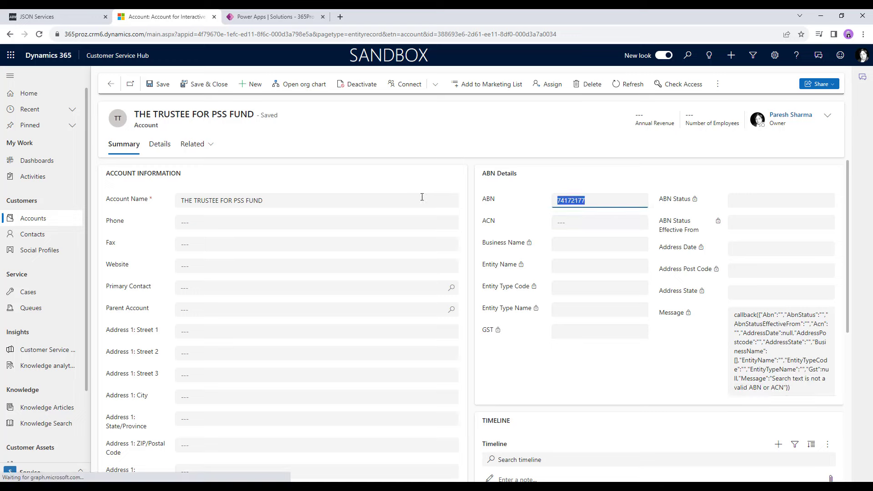
key(ctrl+v)
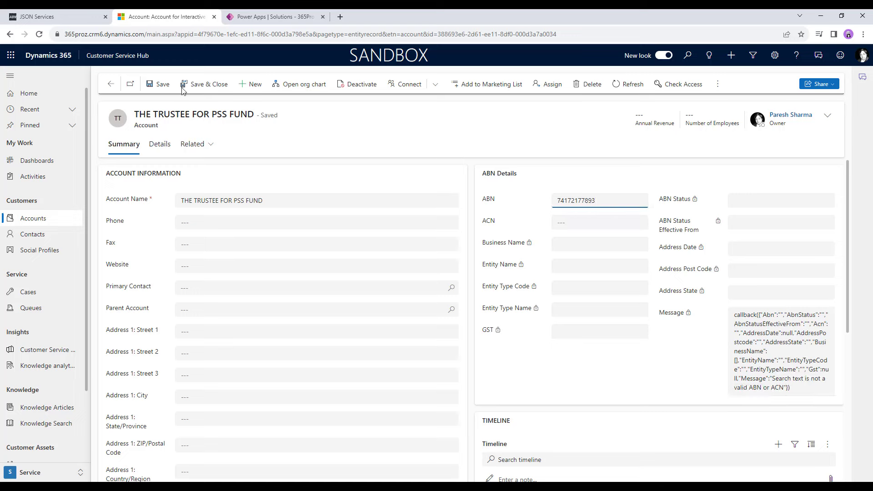
click(159, 84)
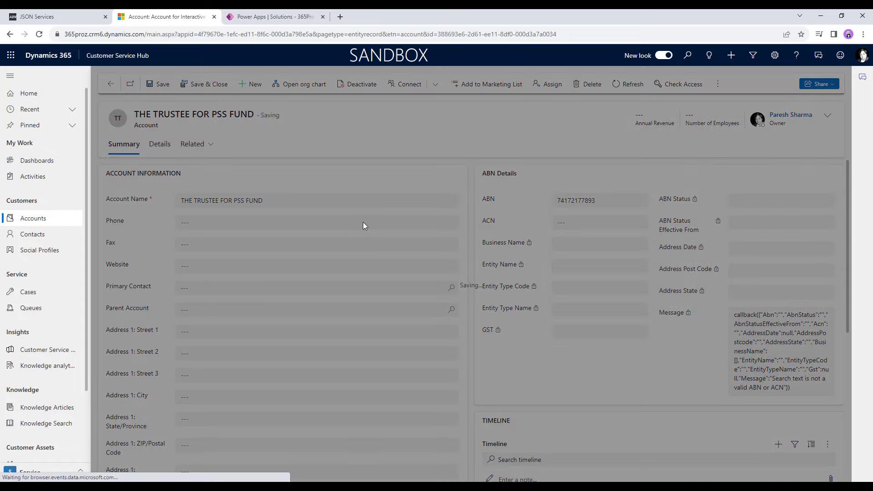